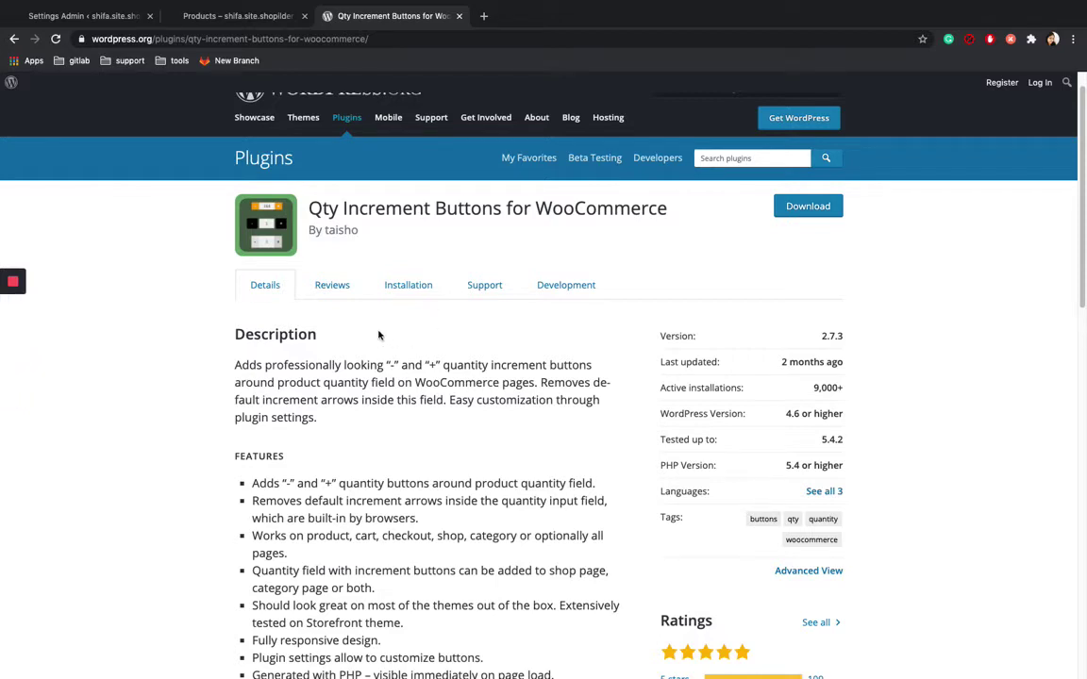
Review the shop page, then copy the plugin name 'Qty Increment Buttons for WooCommerce'
scroll(379, 335, "down", 2)
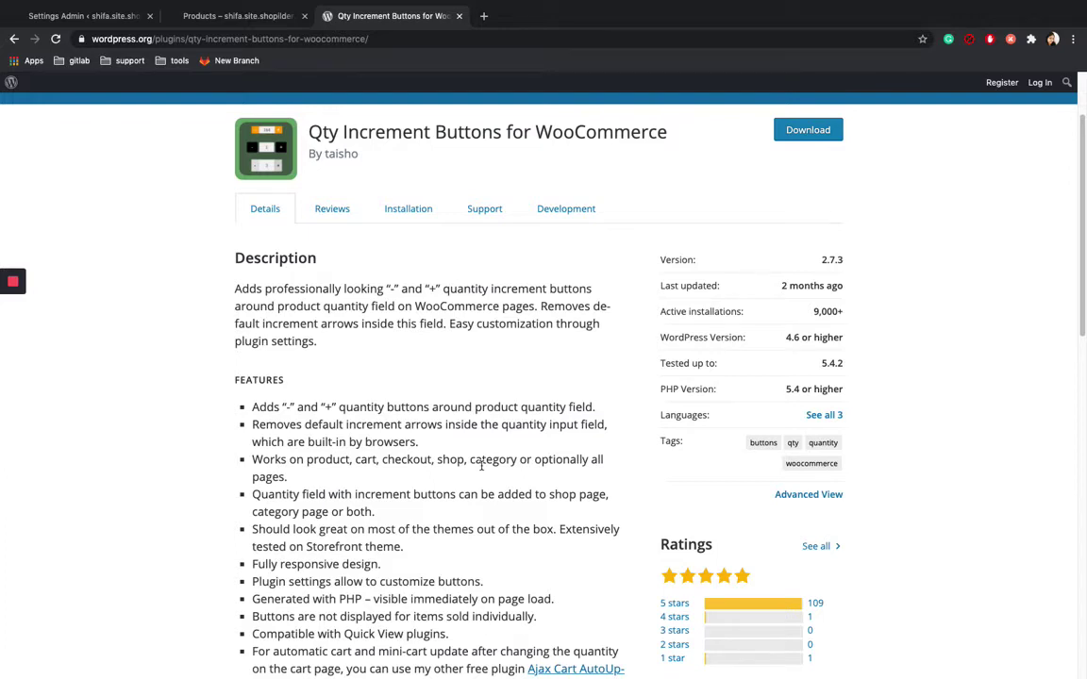
scroll(481, 464, "up", 1)
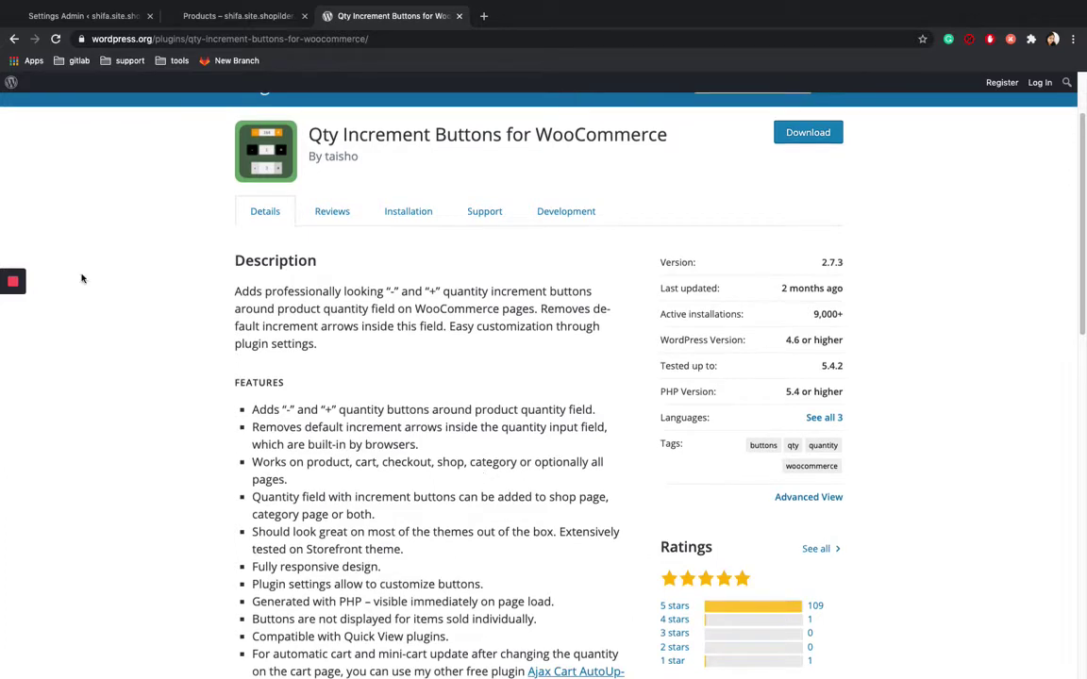
left_click(233, 18)
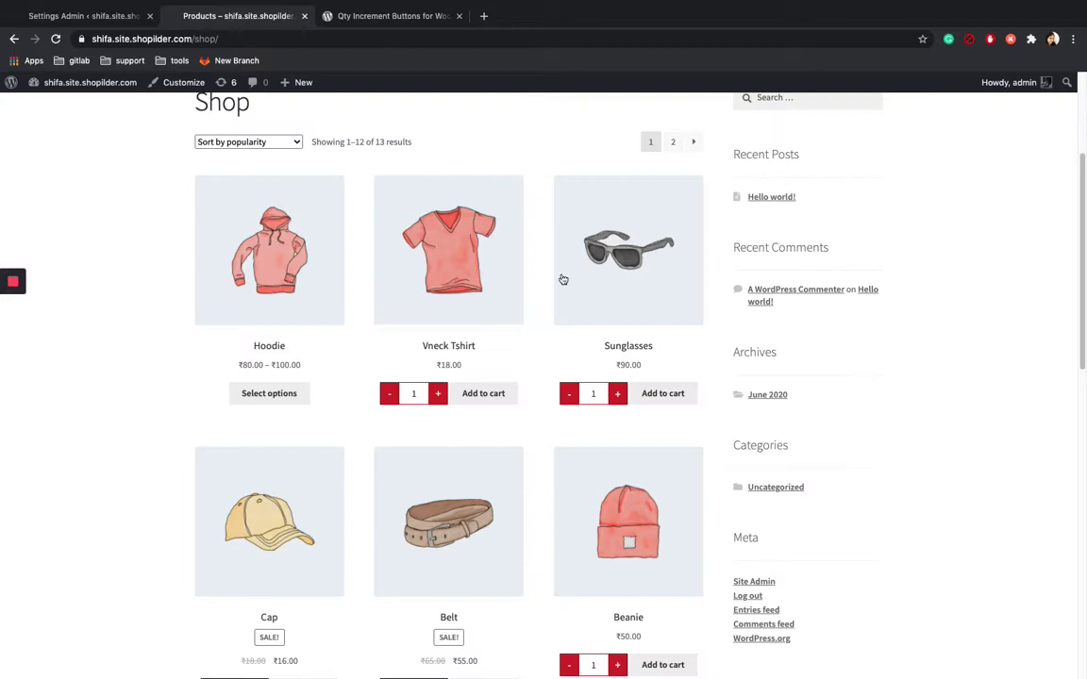
scroll(450, 265, "down", 3)
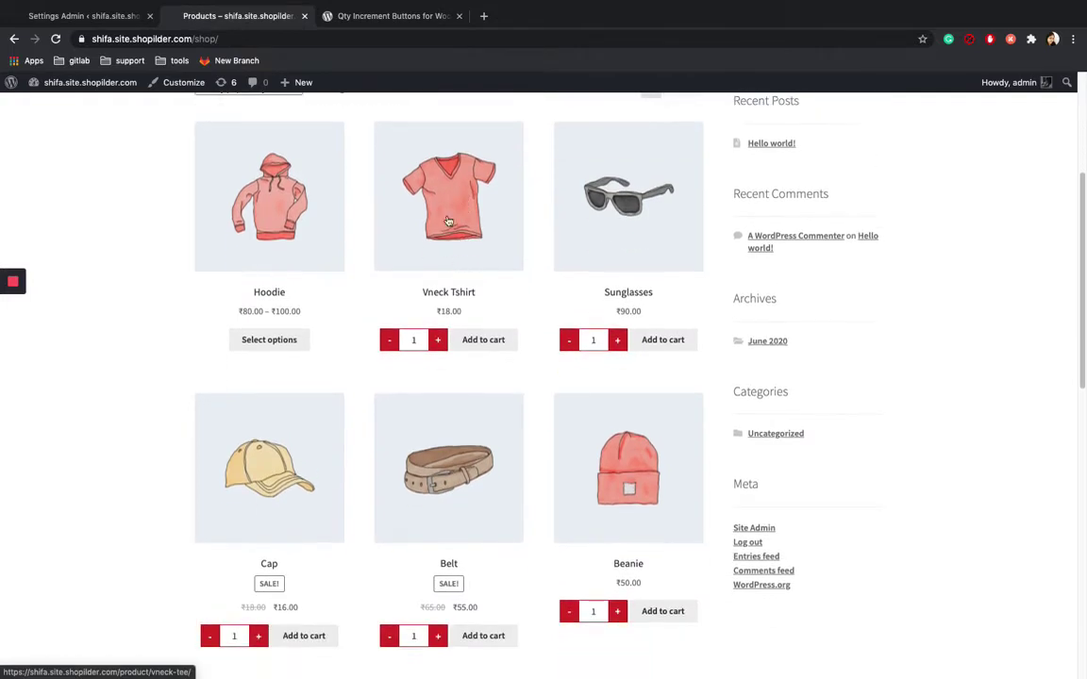
scroll(465, 403, "down", 1)
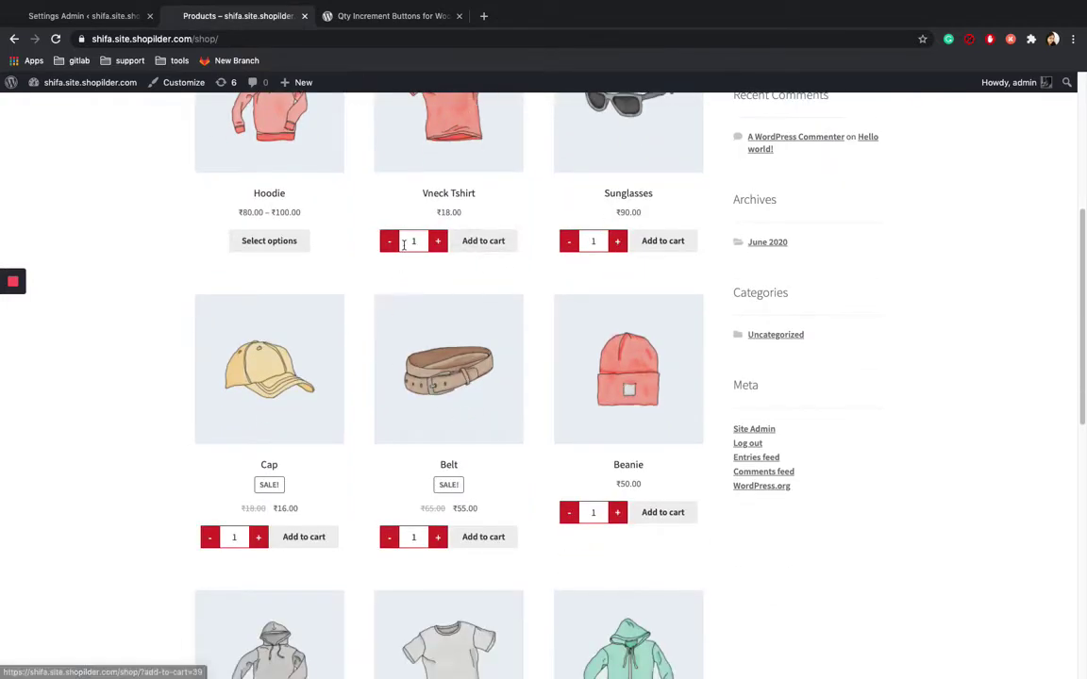
scroll(415, 311, "down", 2)
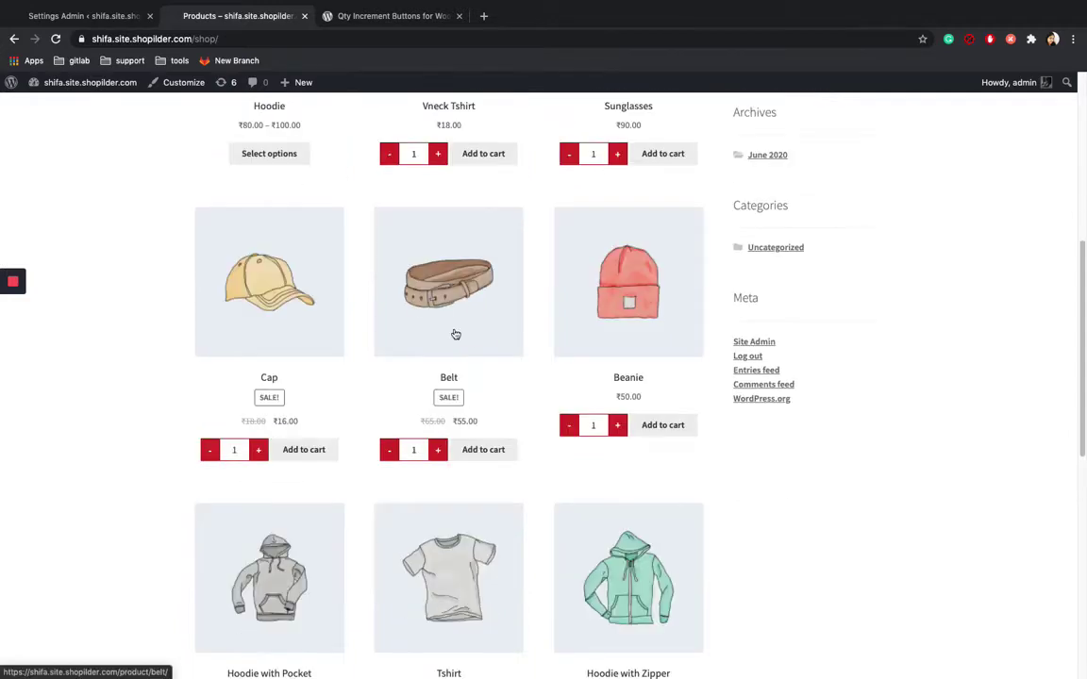
scroll(481, 283, "up", 2)
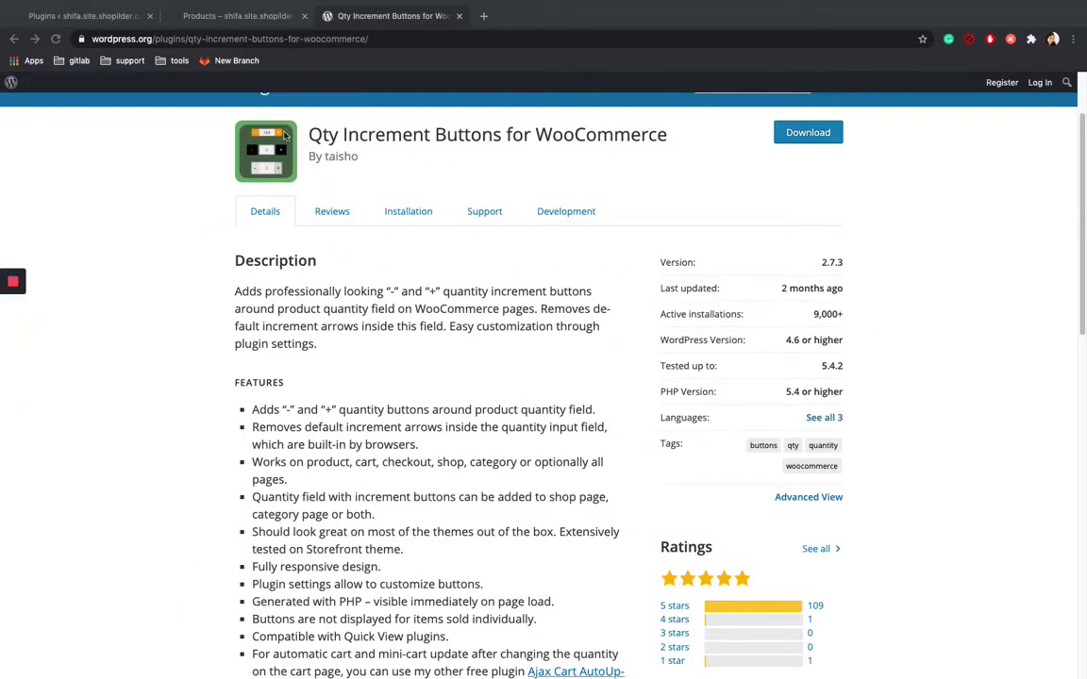
left_click_drag(677, 141, 325, 137)
key("ctrl+c")
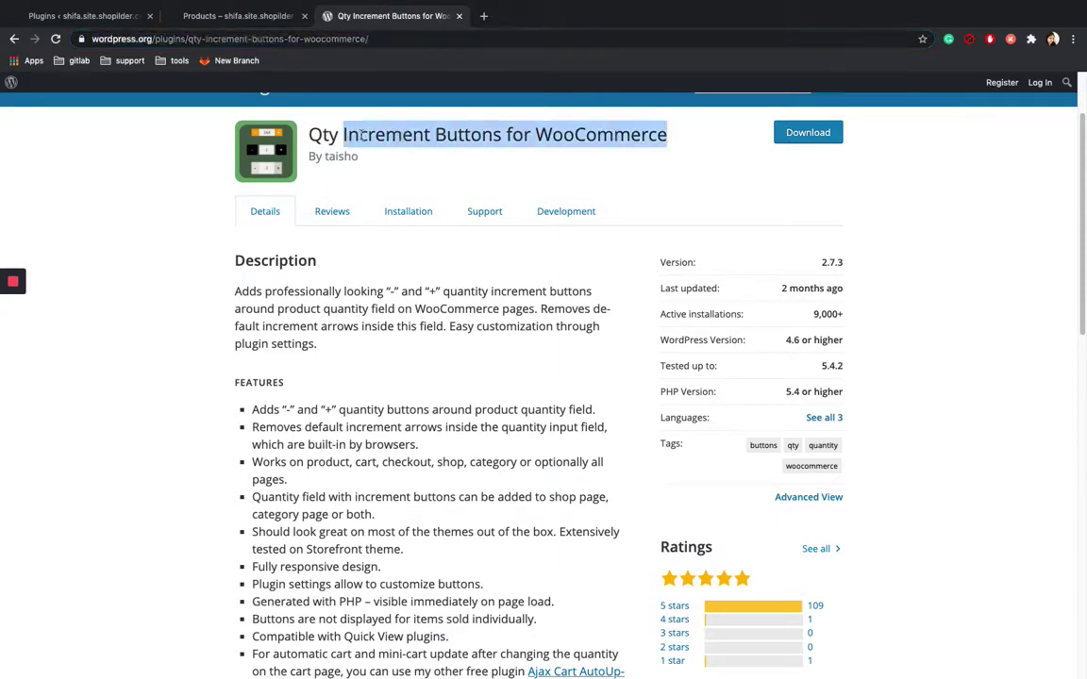
Search Plugins > Add New for the copied name, then install and activate the plugin
left_click(111, 17)
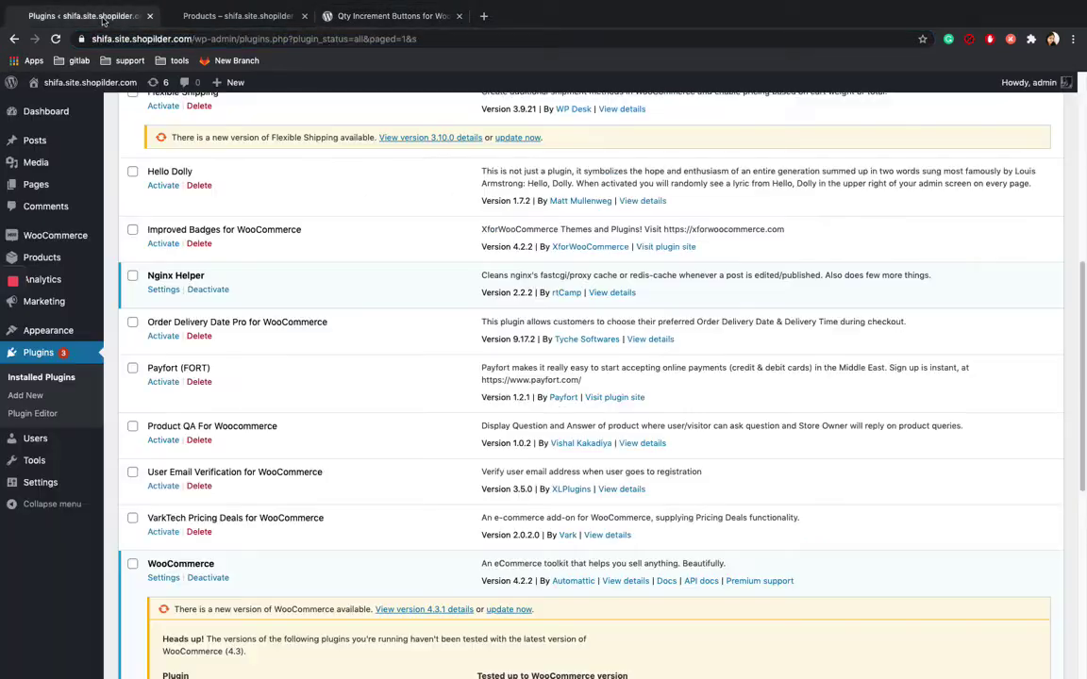
left_click(36, 396)
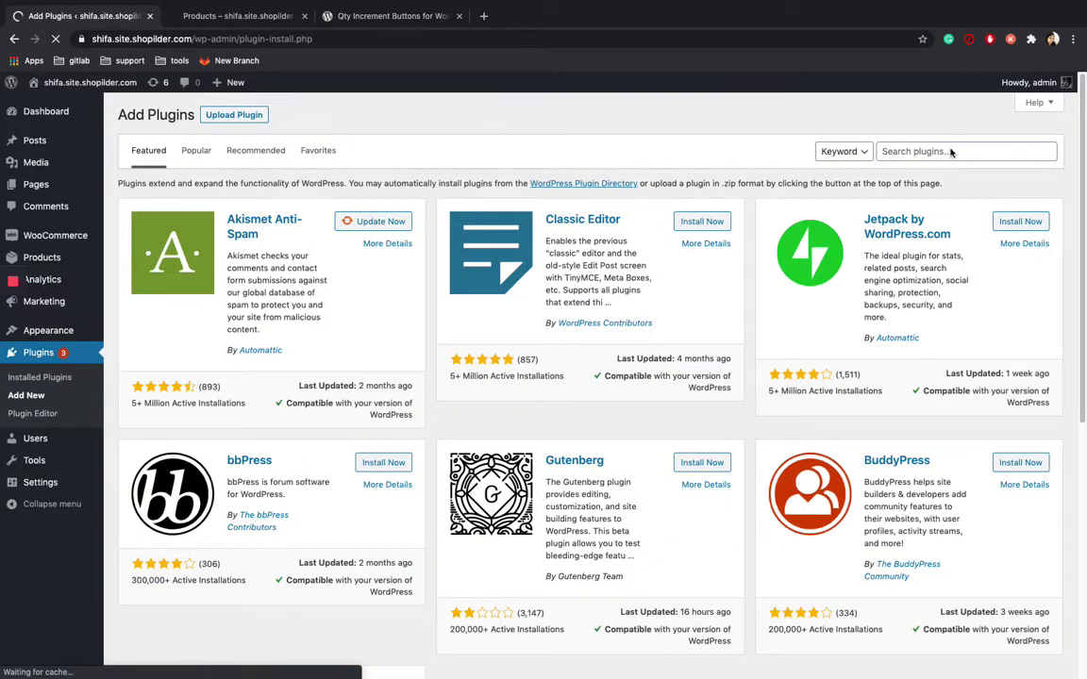
left_click(943, 149)
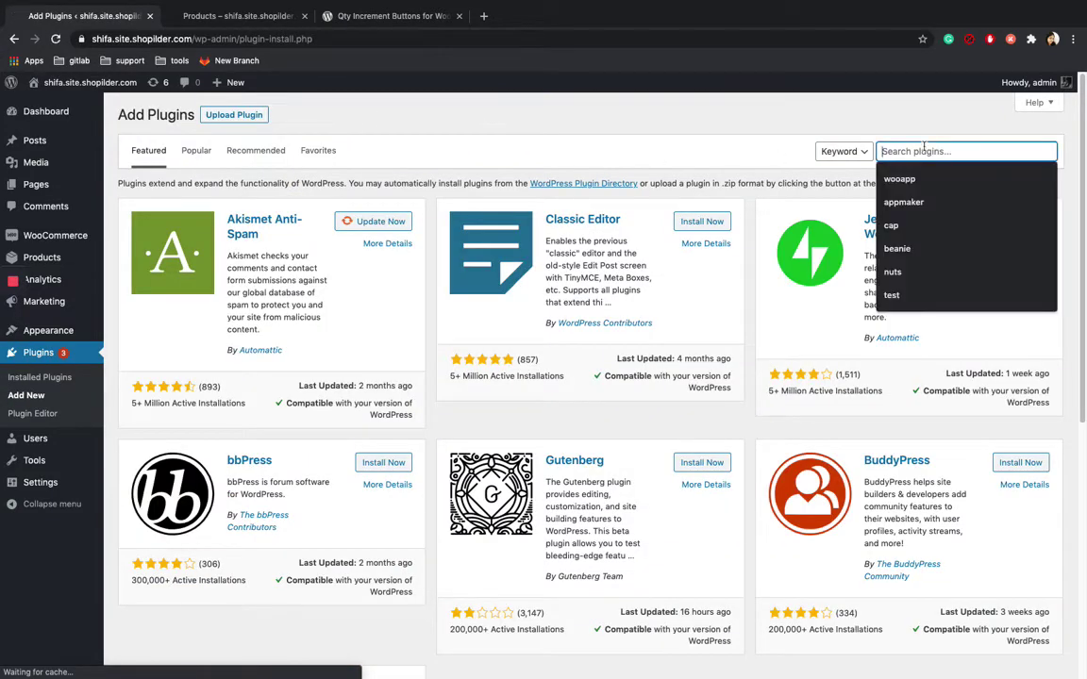
key("ctrl+v")
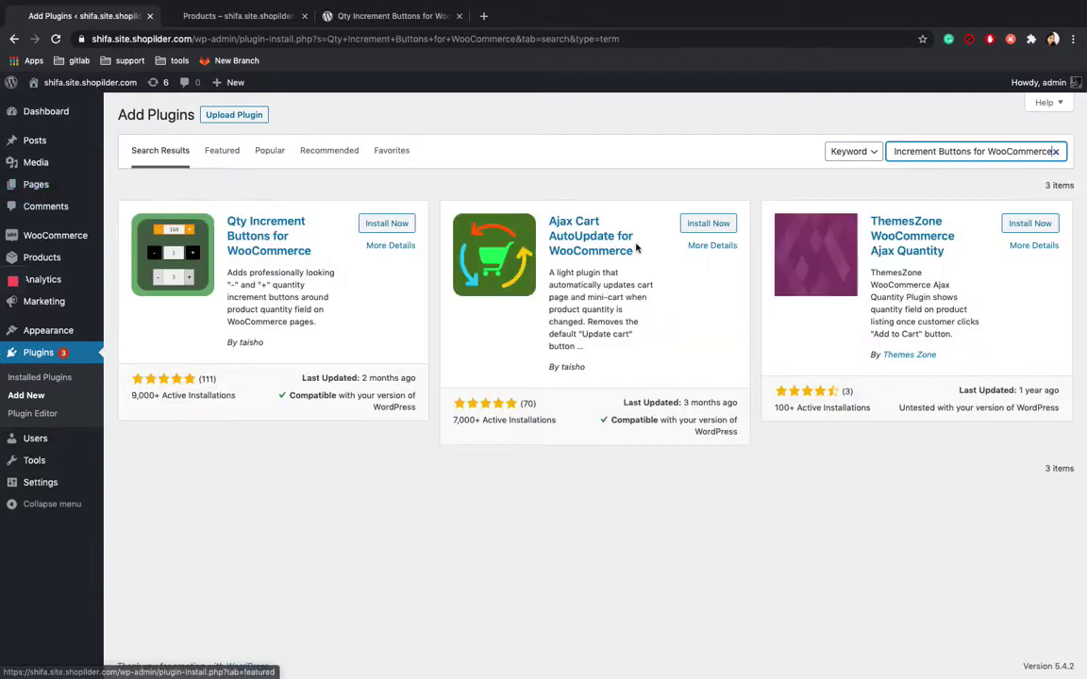
left_click(385, 224)
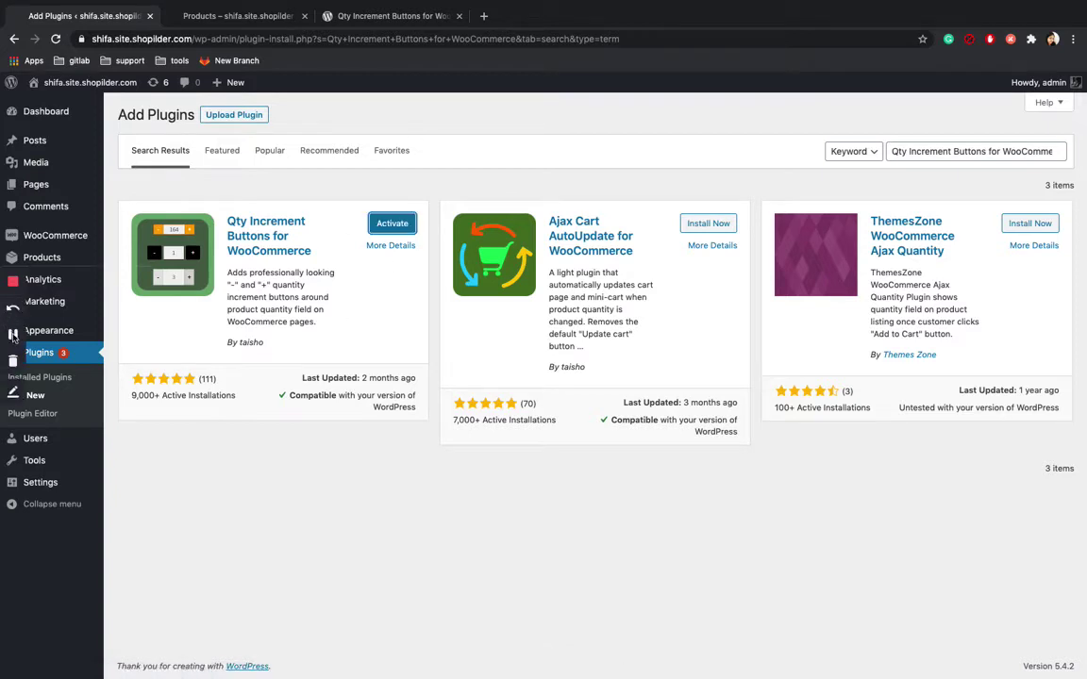
left_click(390, 224)
mouse_move(36, 184)
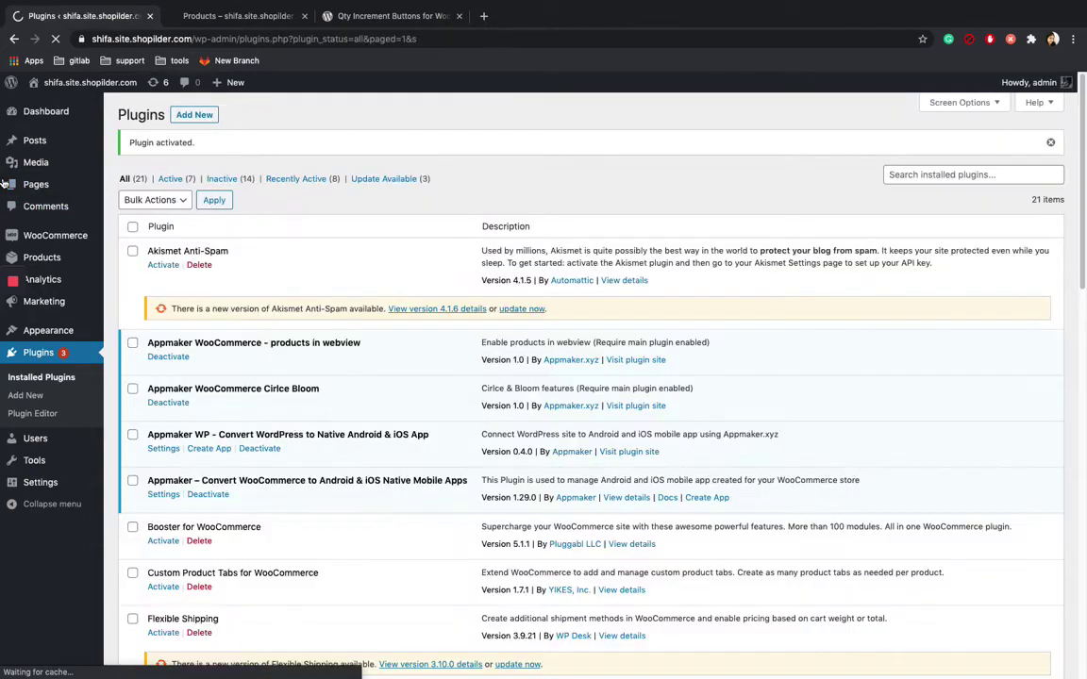
Scroll Installed Plugins to Qty Increment Buttons for WooCommerce and open its Settings link
scroll(286, 272, "down", 2)
scroll(194, 304, "down", 2)
scroll(194, 304, "down", 3)
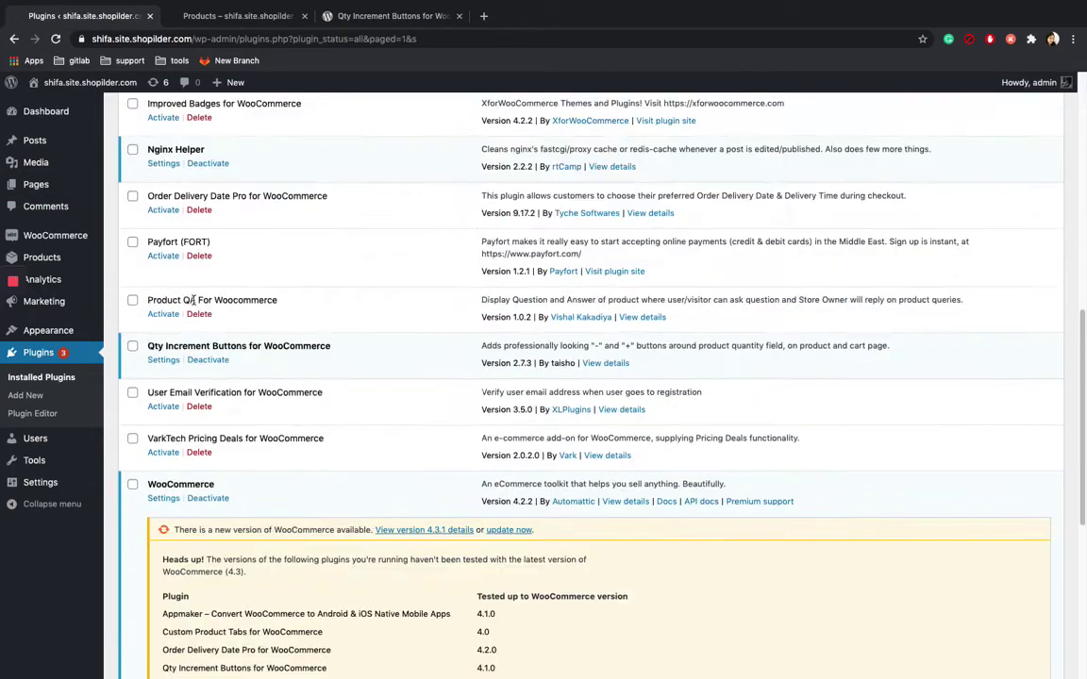
scroll(202, 320, "down", 2)
scroll(213, 338, "up", 2)
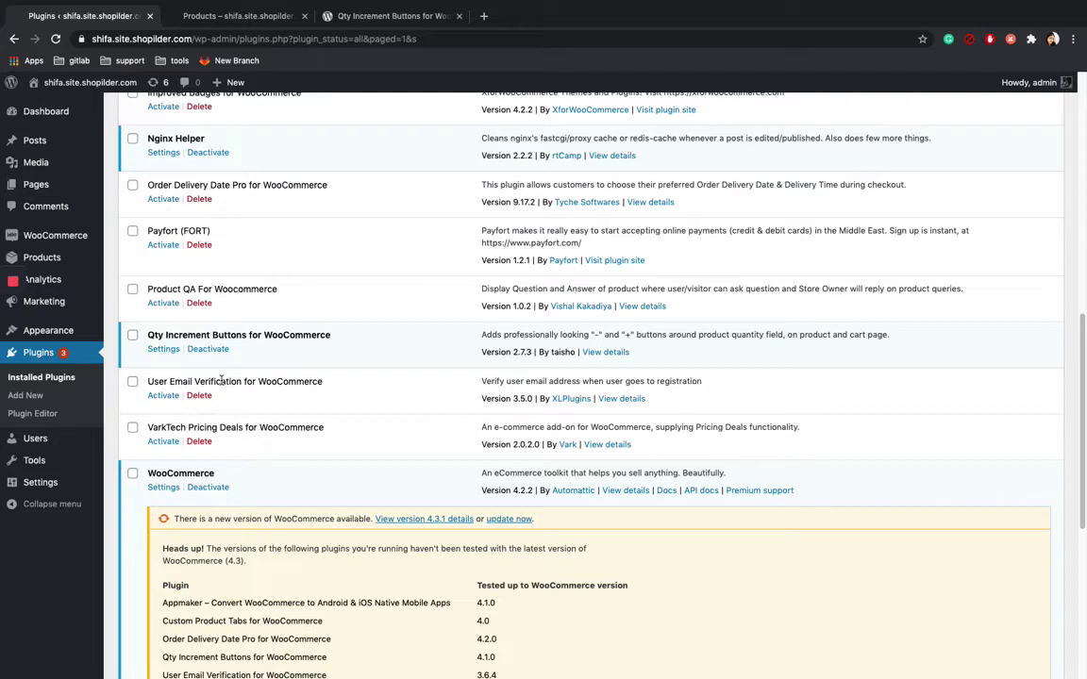
left_click(162, 348)
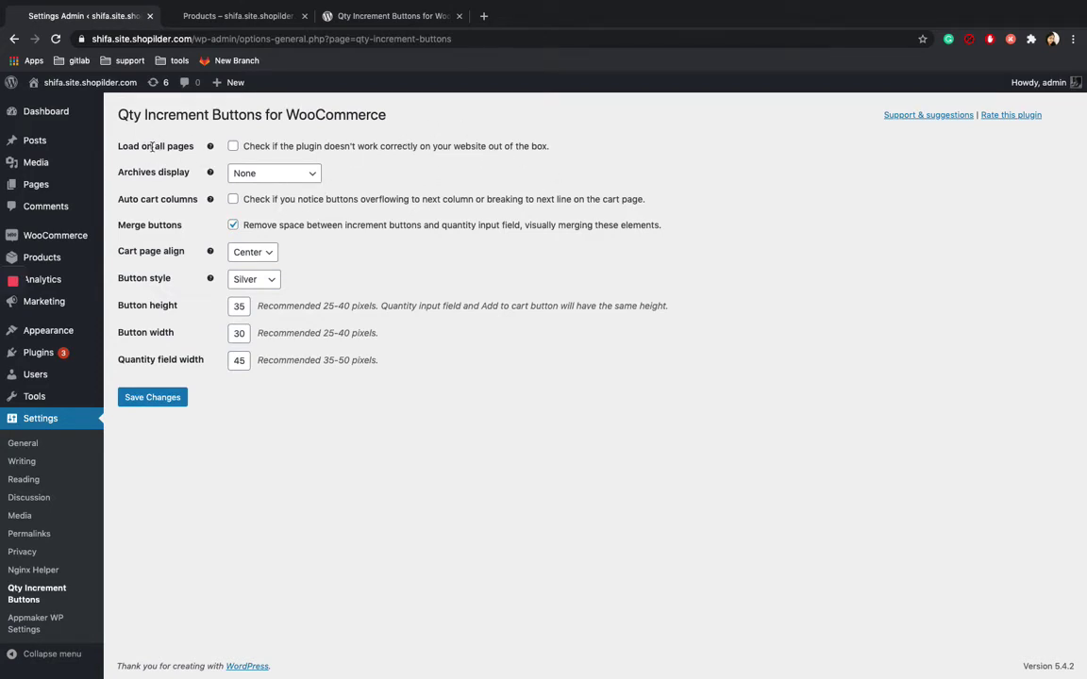
Set Archives display to Shop & Category, Before Add to cart, cart alignment Center, style Red, and save
left_click(278, 177)
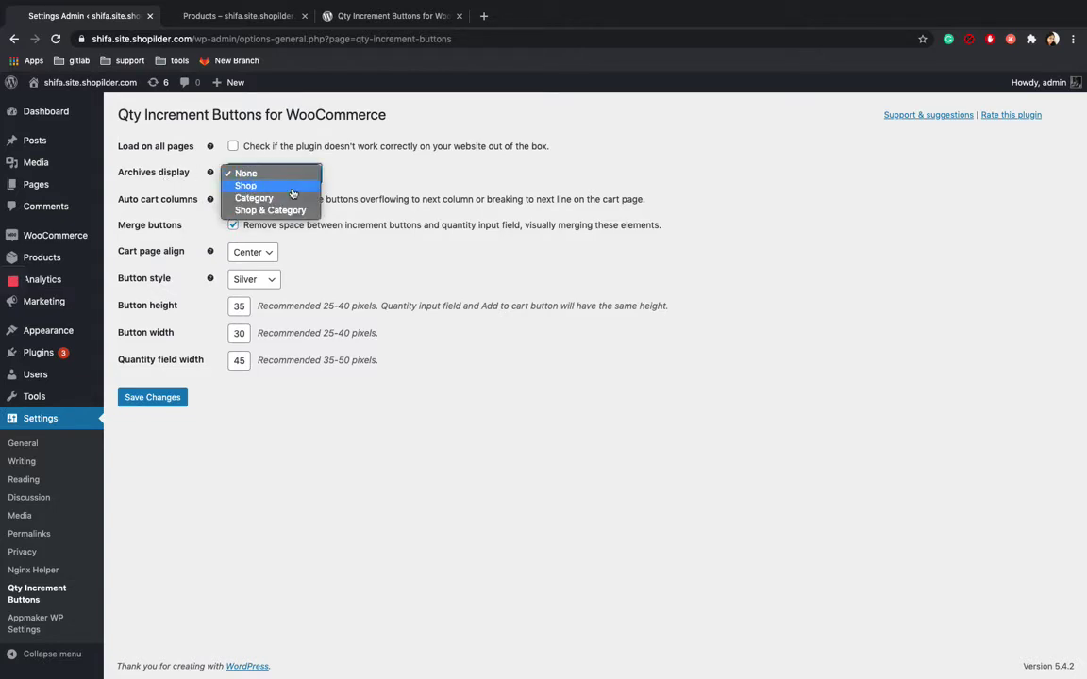
left_click(286, 211)
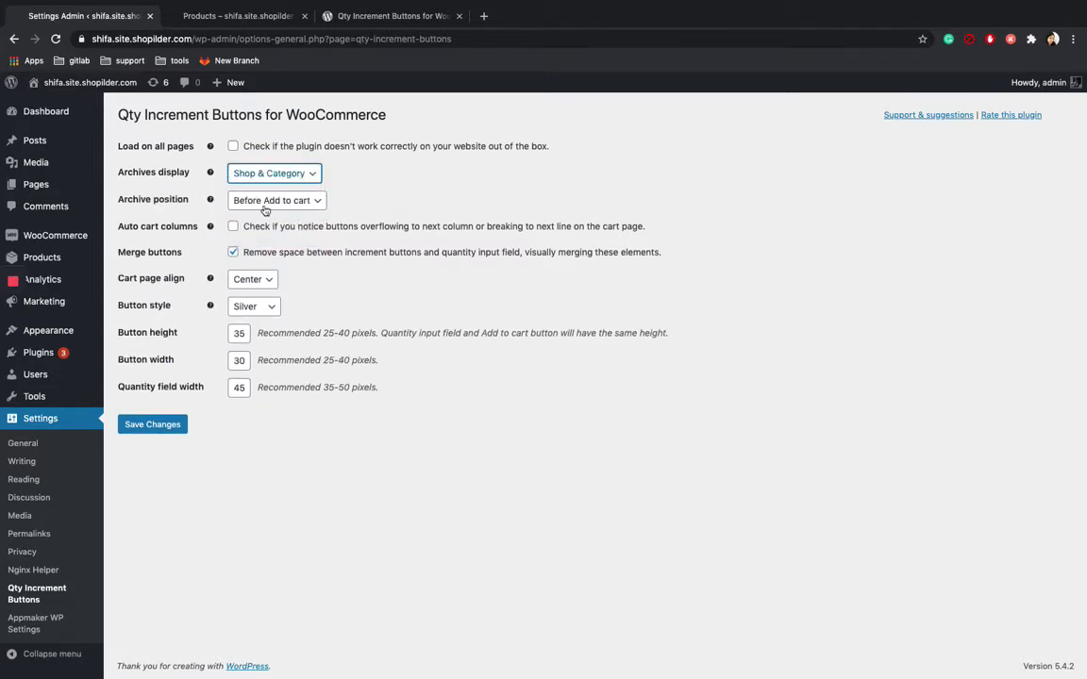
left_click(264, 205)
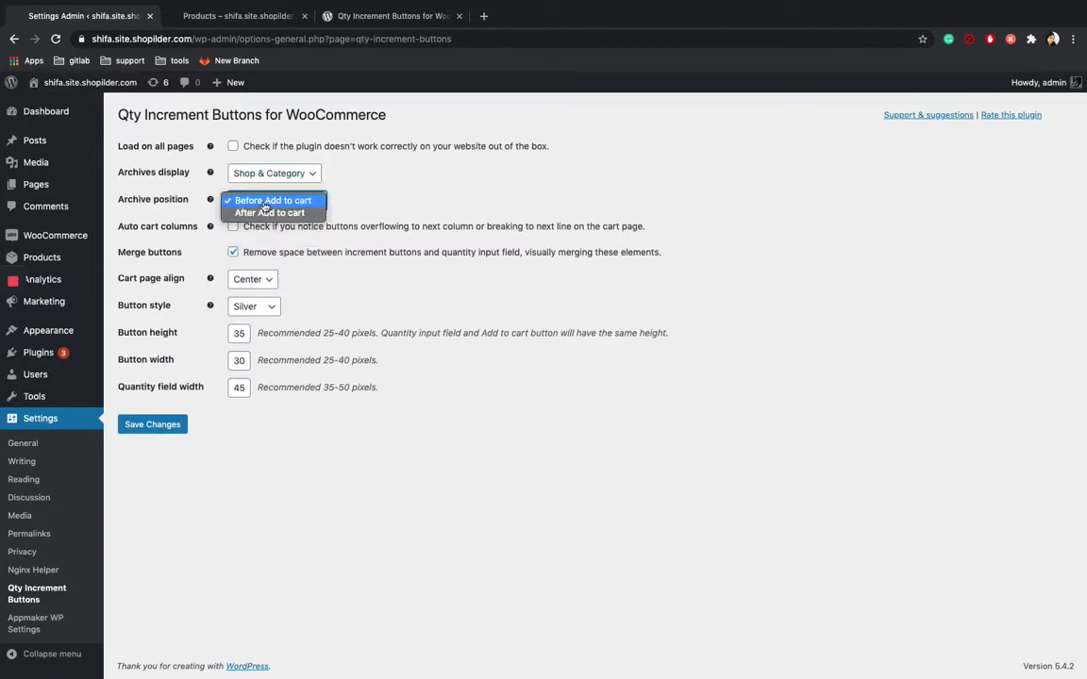
left_click(265, 201)
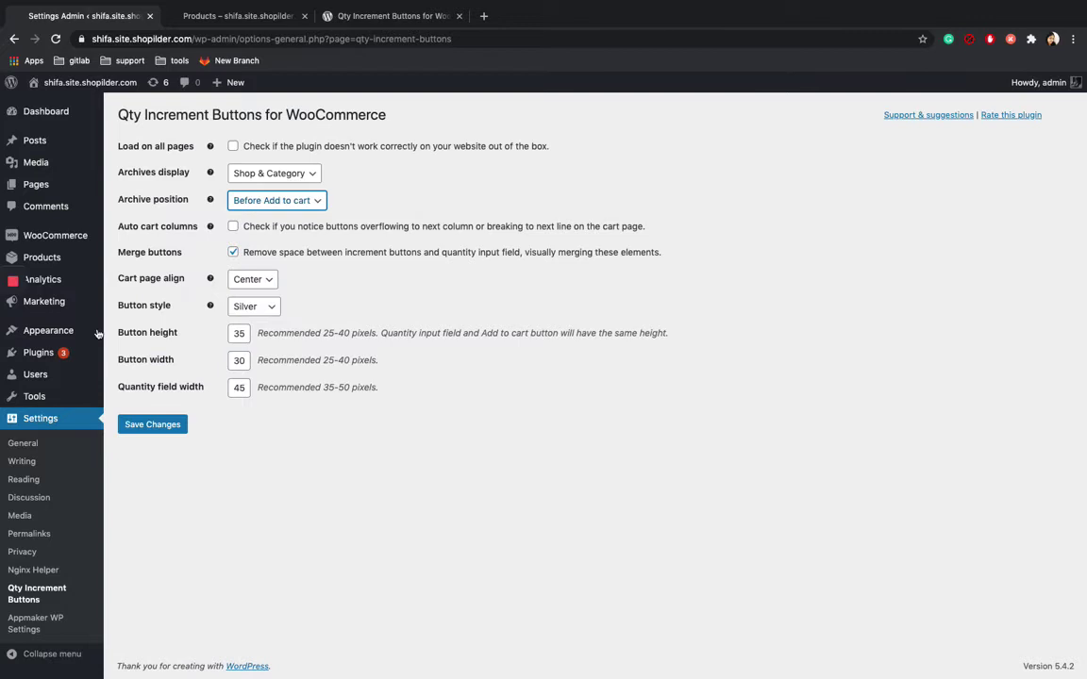
left_click(250, 279)
left_click(248, 280)
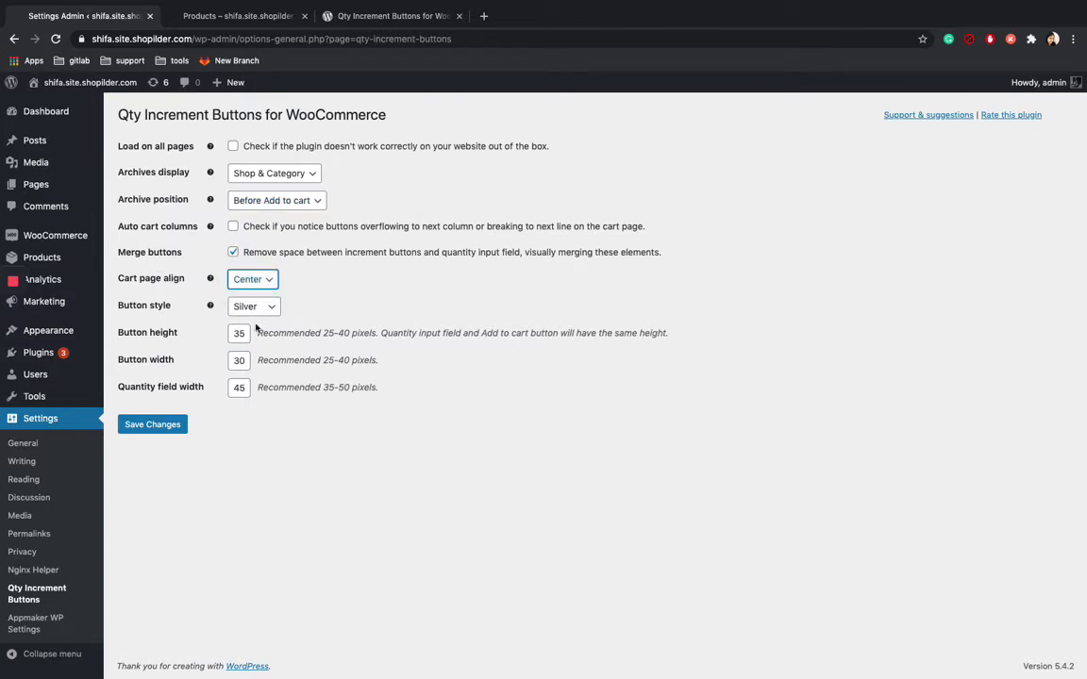
left_click(253, 309)
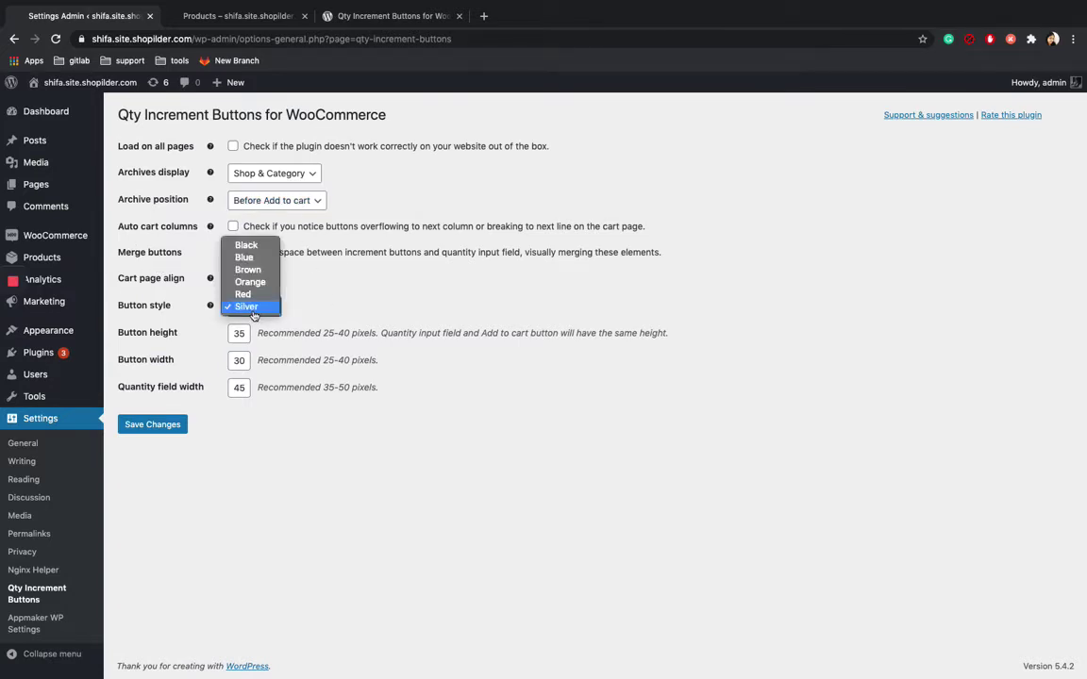
left_click(243, 294)
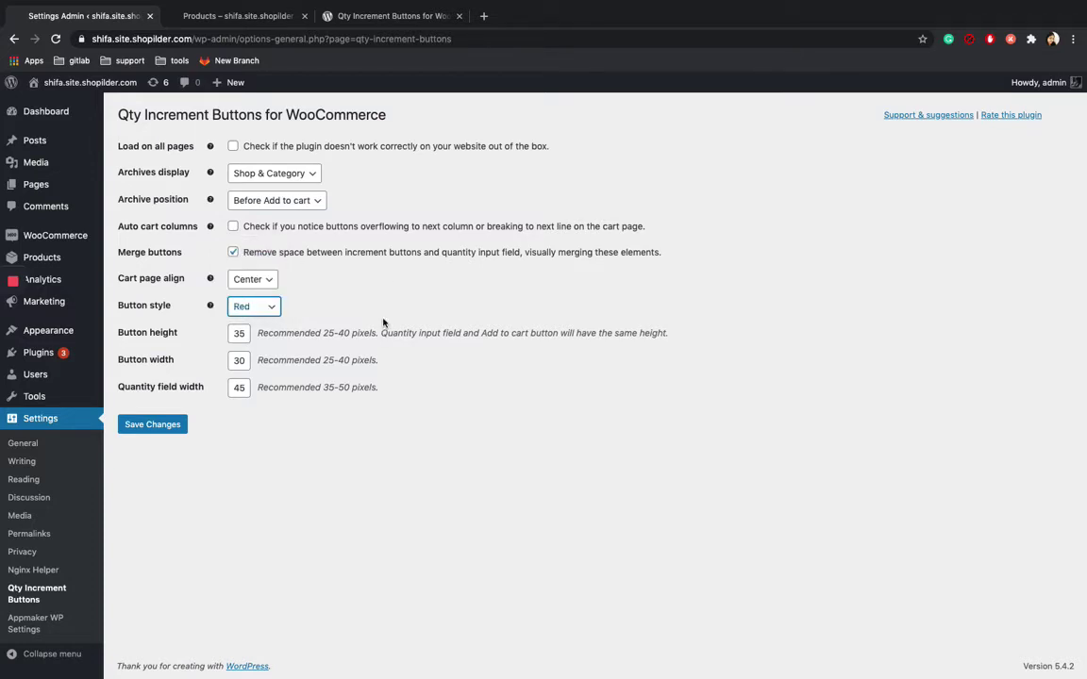
left_click(145, 426)
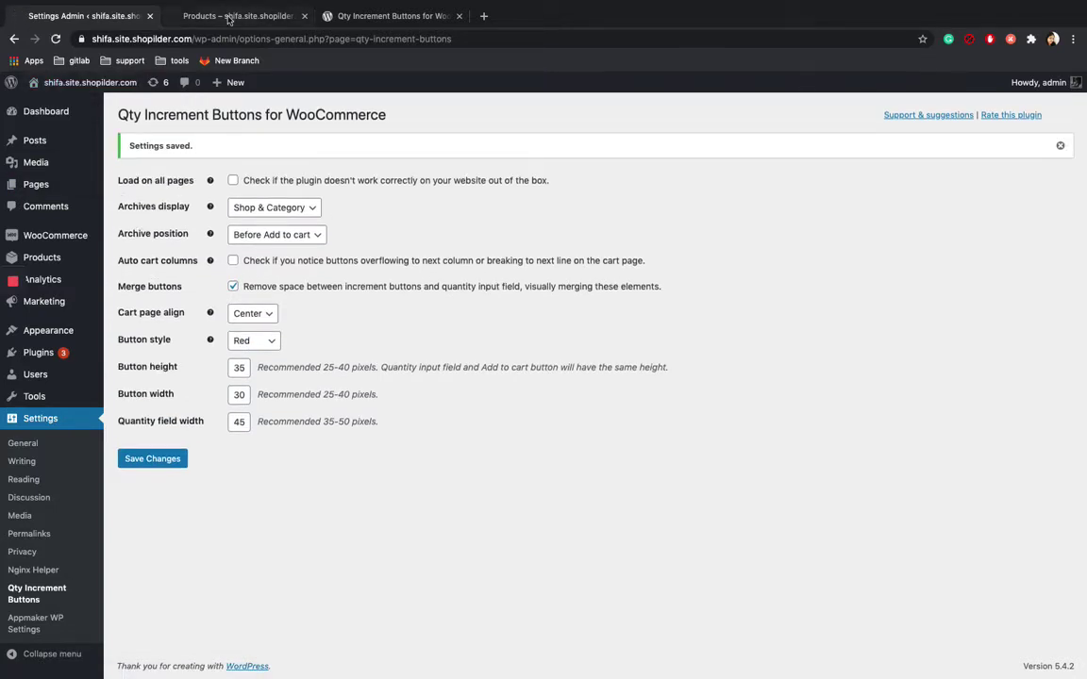
View the shop page, open the Vneck Tshirt product, then go back to the shop listing
left_click(229, 17)
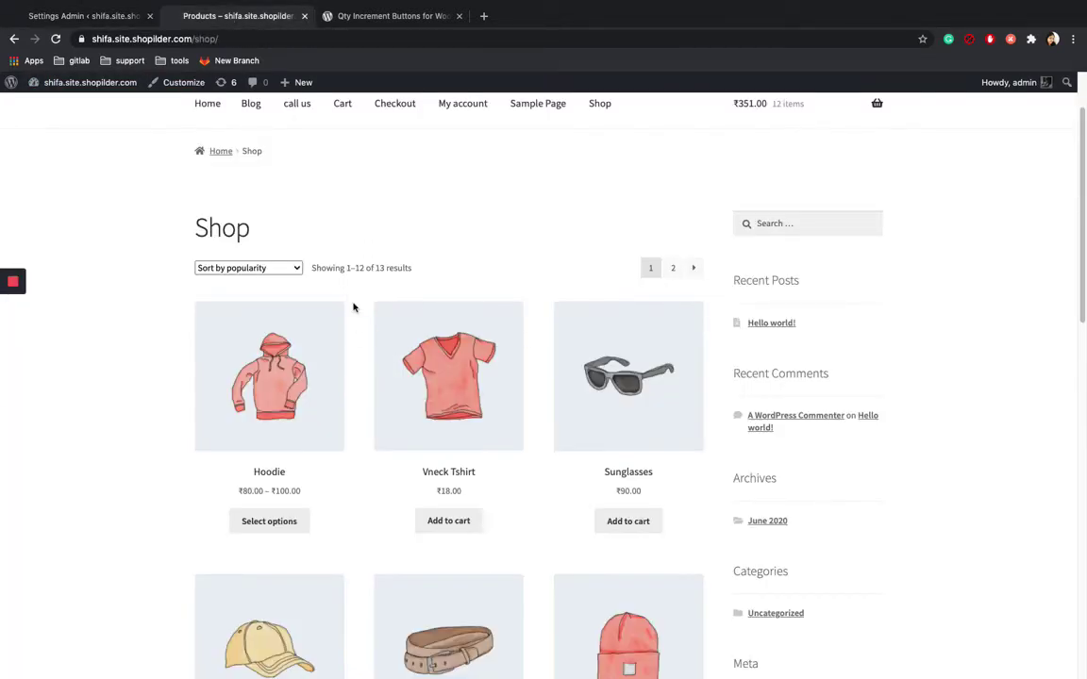
scroll(496, 409, "down", 3)
scroll(562, 352, "down", 1)
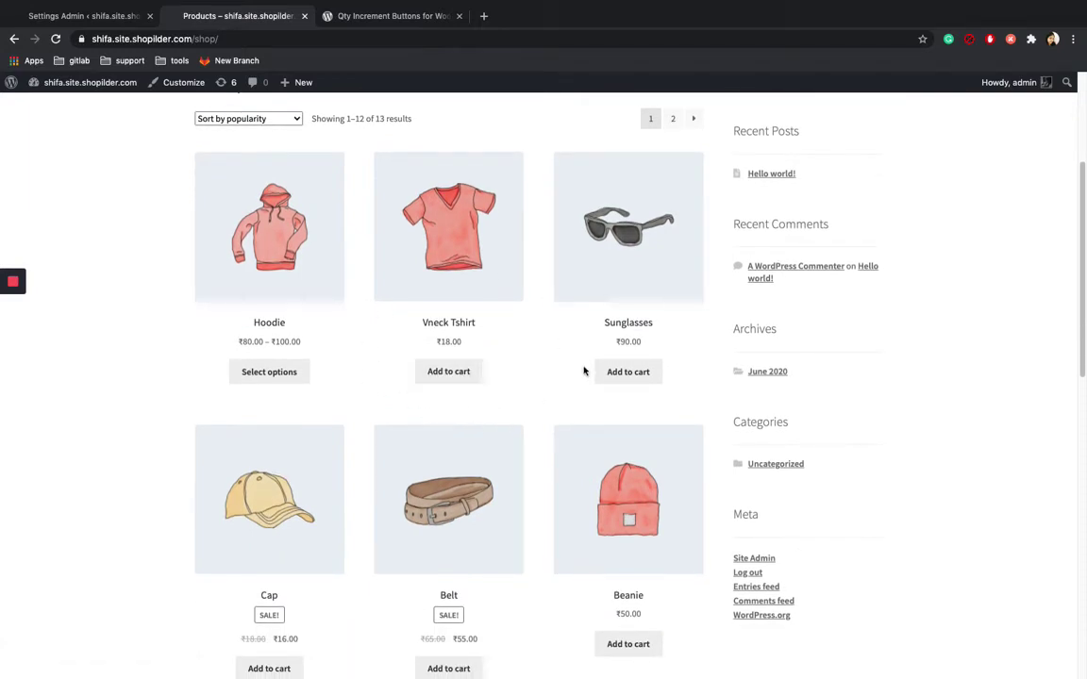
left_click(424, 237)
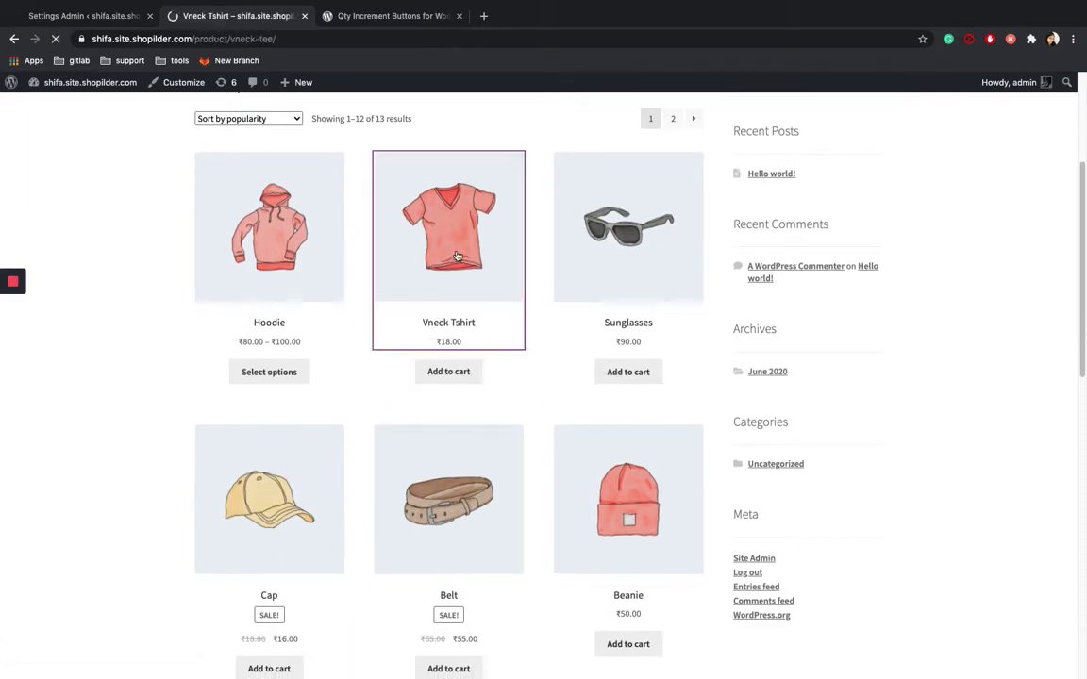
left_click(15, 39)
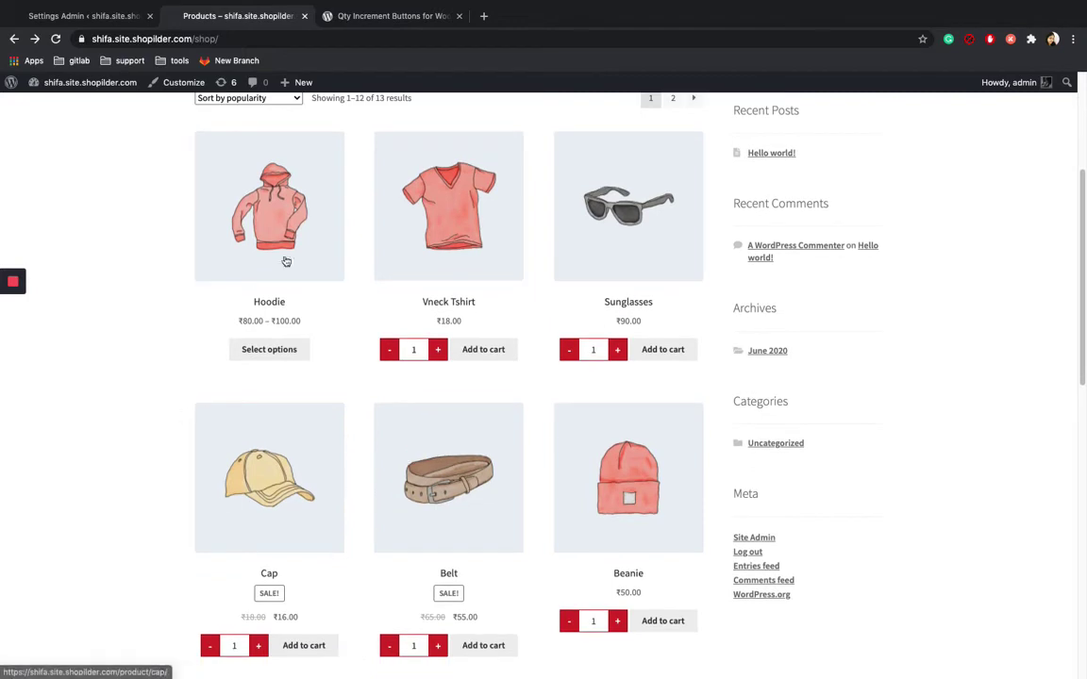
Reload the shop, raise Vneck Tshirt quantity to 7, add it to cart and view the cart
scroll(345, 447, "up", 3)
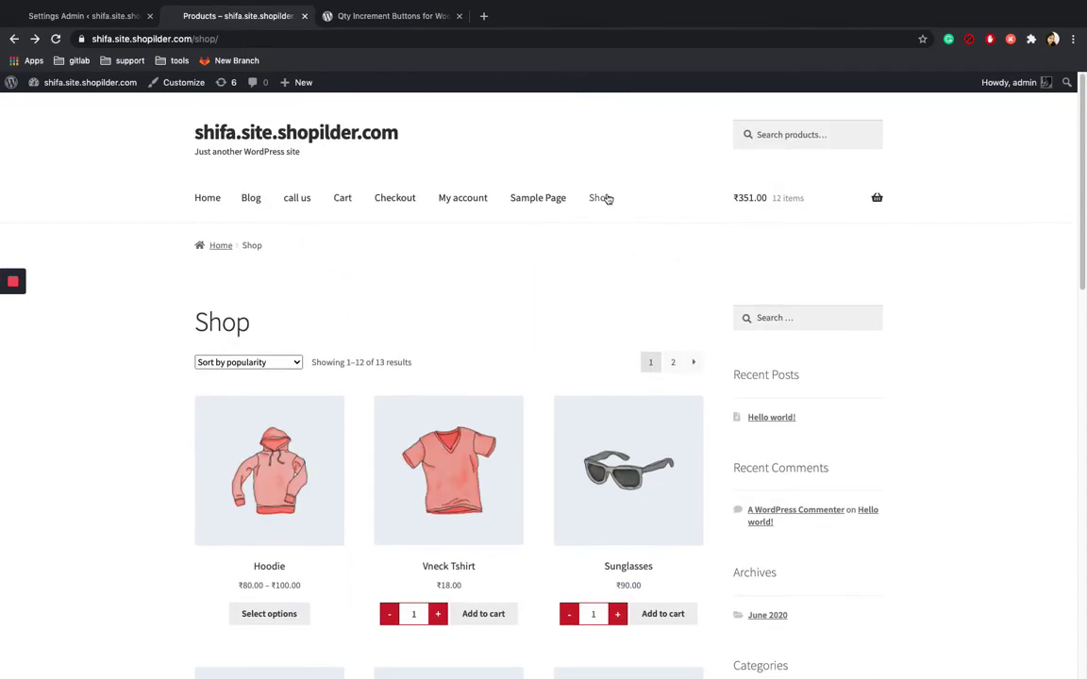
left_click(604, 198)
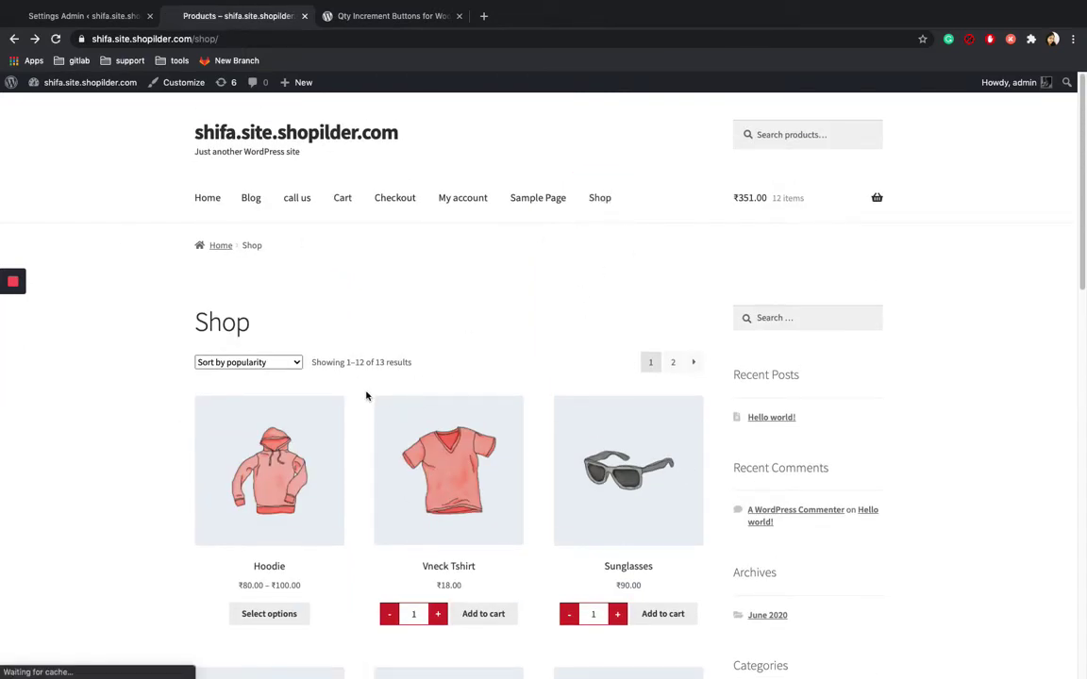
scroll(398, 466, "down", 2)
scroll(377, 451, "down", 2)
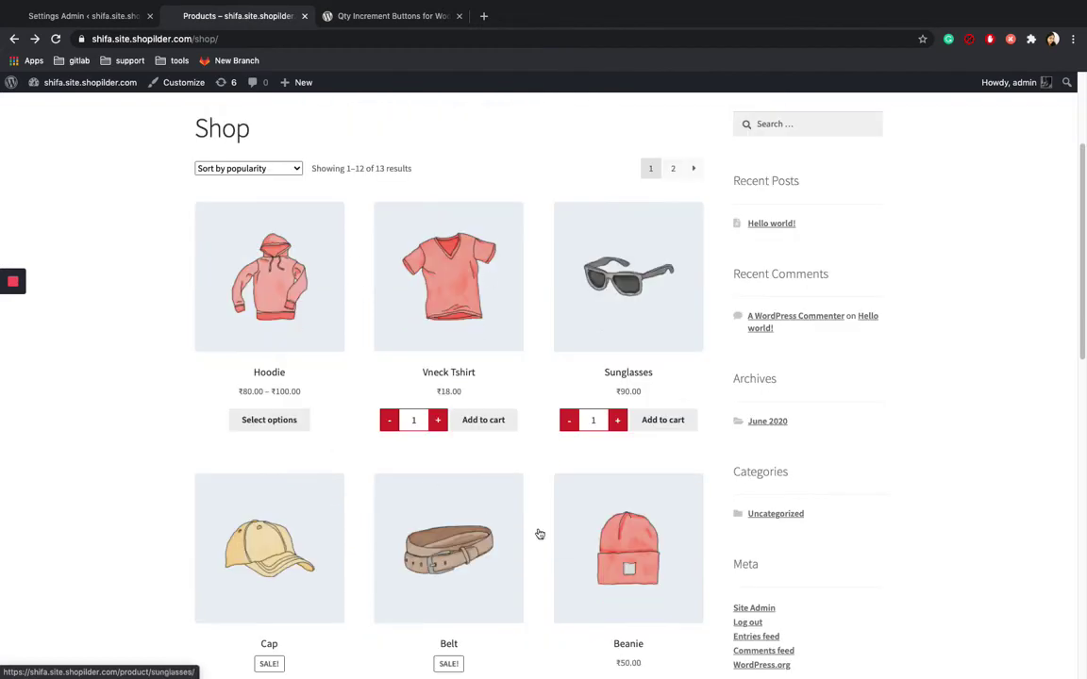
scroll(415, 441, "down", 1)
scroll(416, 440, "down", 1)
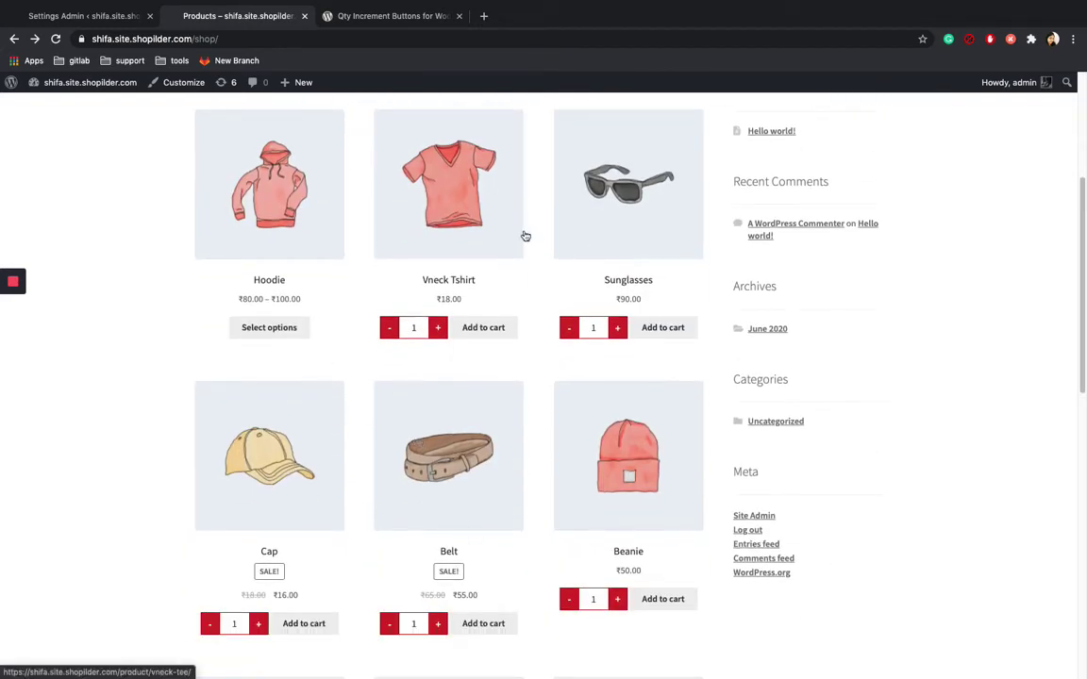
scroll(466, 409, "up", 1)
scroll(465, 408, "down", 1)
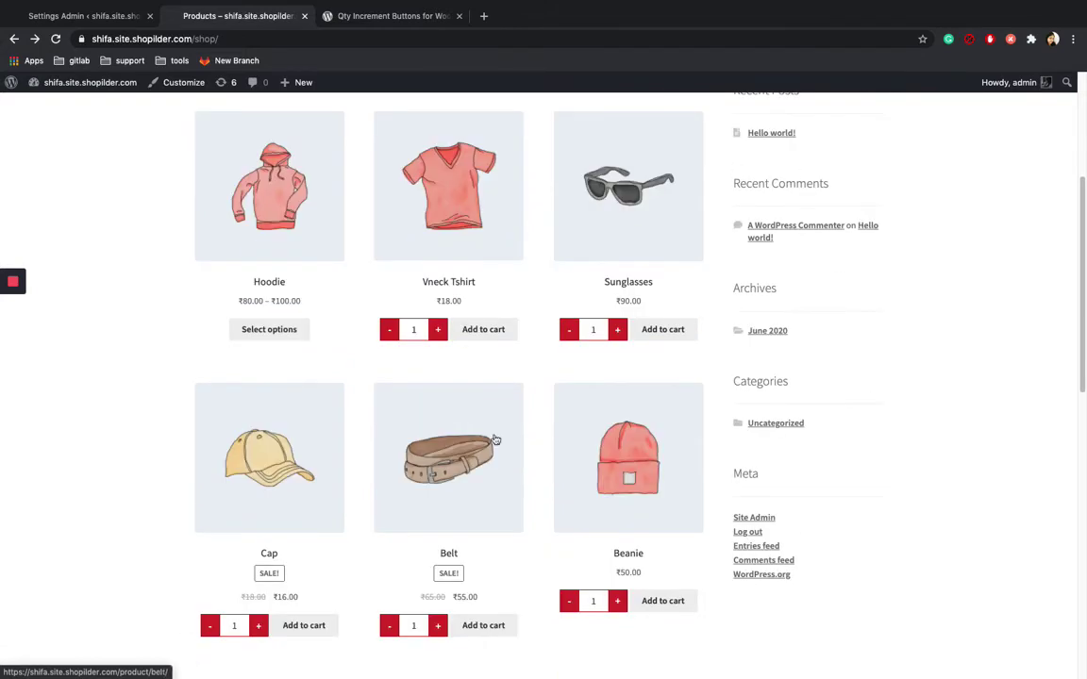
left_click(438, 337)
left_click(438, 338)
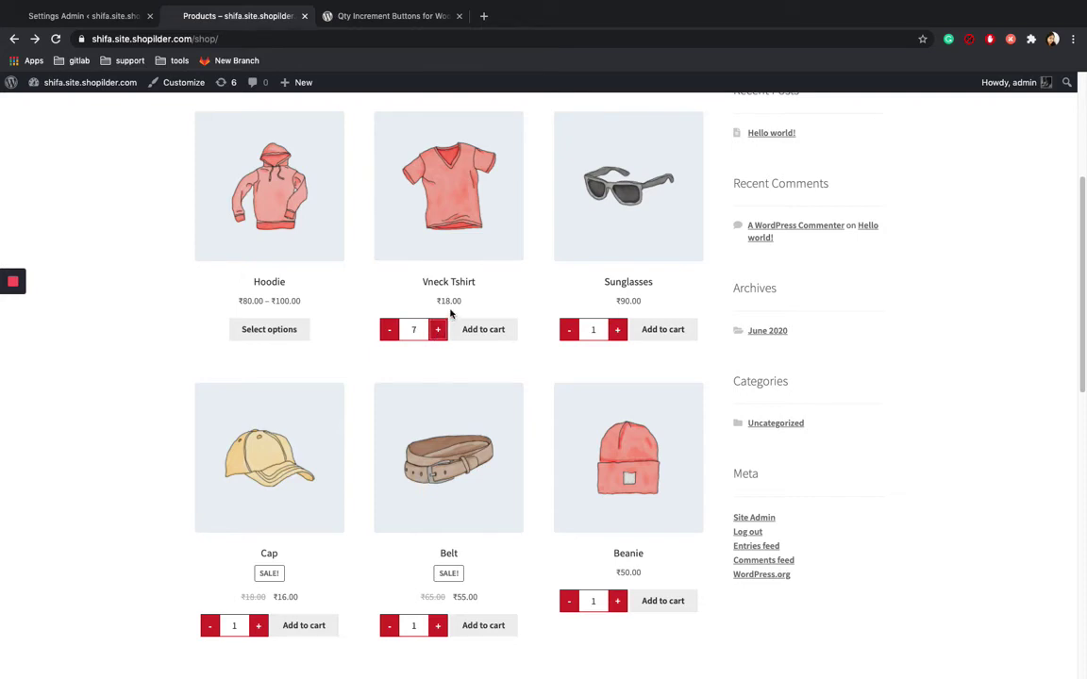
left_click(489, 330)
left_click(470, 358)
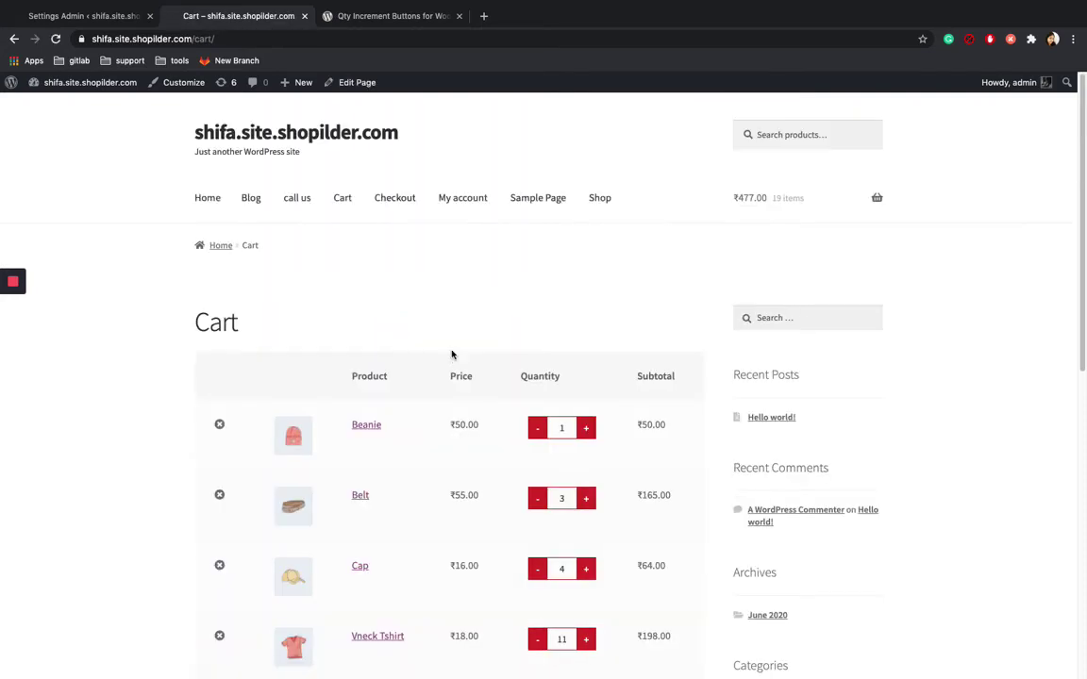
Raise the Beanie quantity in the cart to 4 and update the cart
scroll(452, 355, "down", 1)
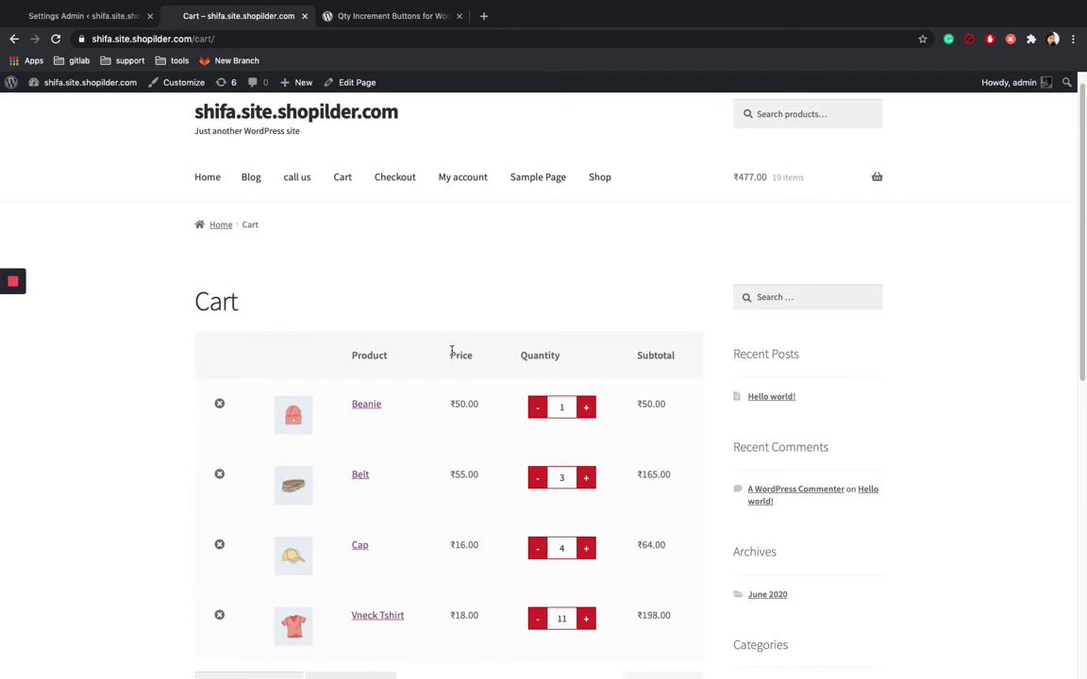
left_click(585, 407)
left_click(585, 406)
left_click(585, 407)
scroll(584, 382, "down", 5)
scroll(583, 382, "down", 5)
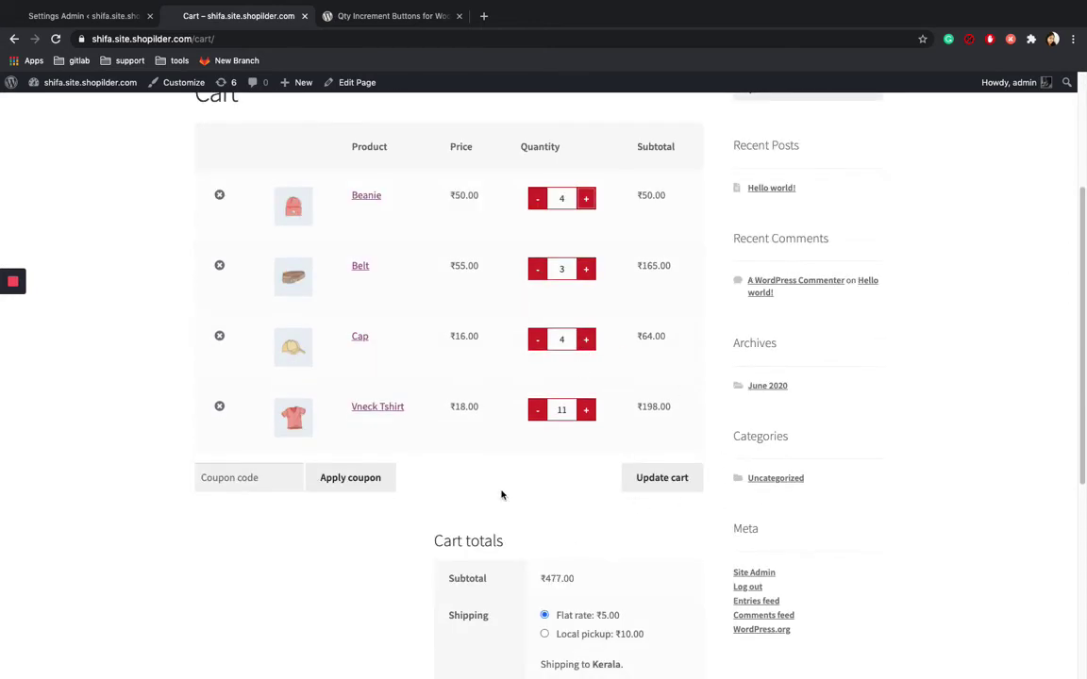
left_click(681, 480)
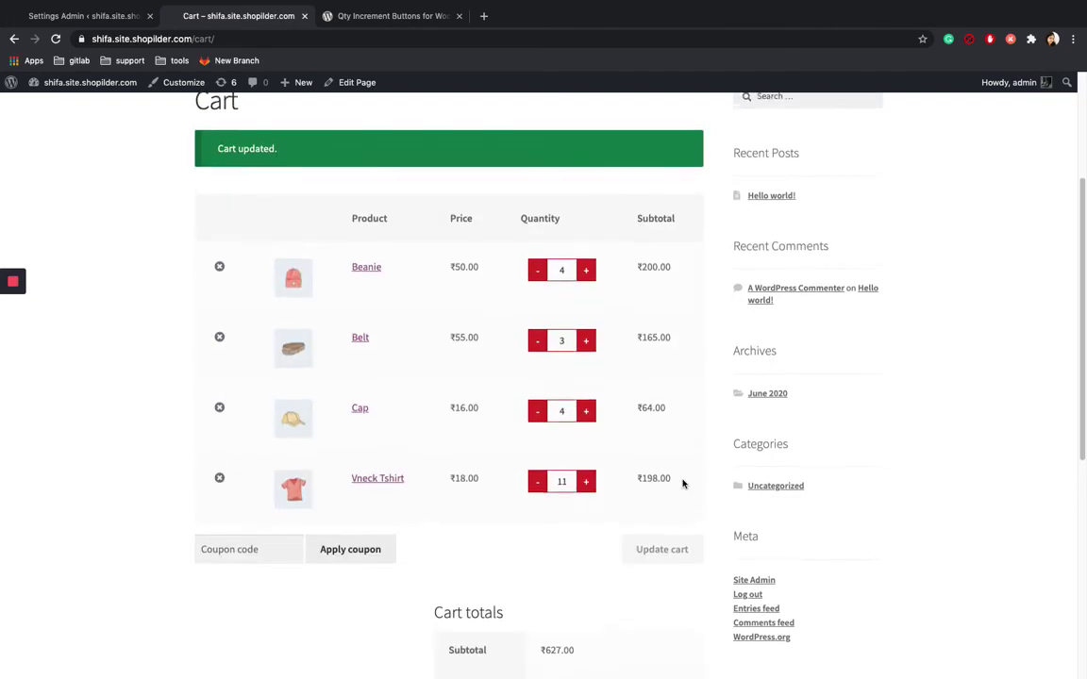
scroll(681, 481, "down", 5)
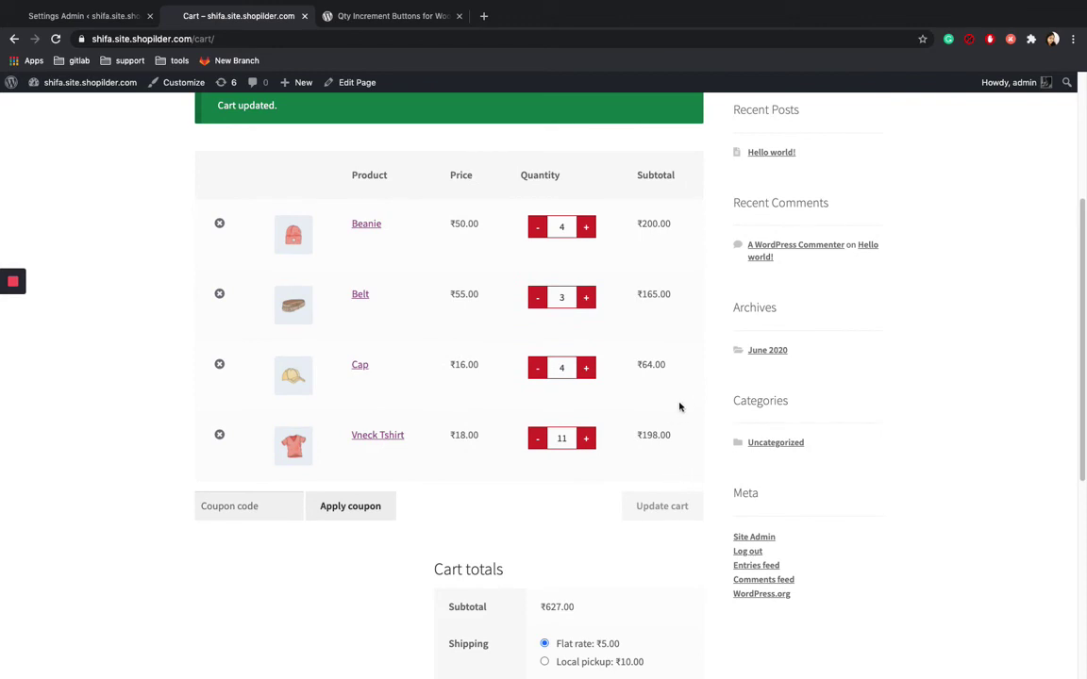
scroll(481, 462, "up", 1)
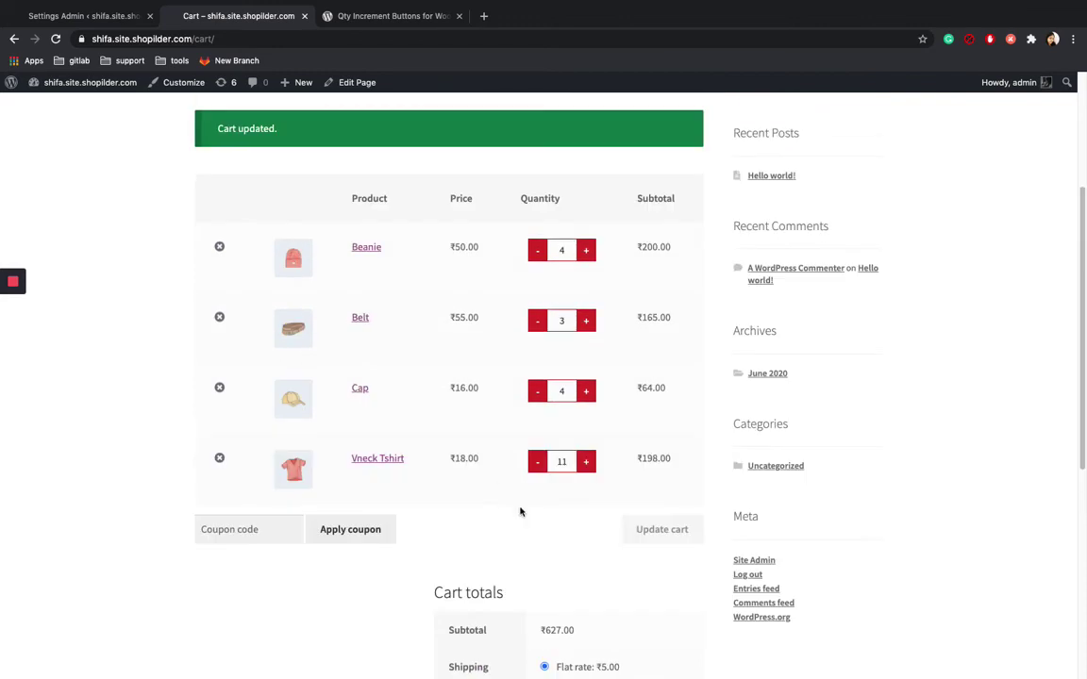
Change the plugin's Button style to Silver and save the settings
left_click(106, 19)
left_click(260, 342)
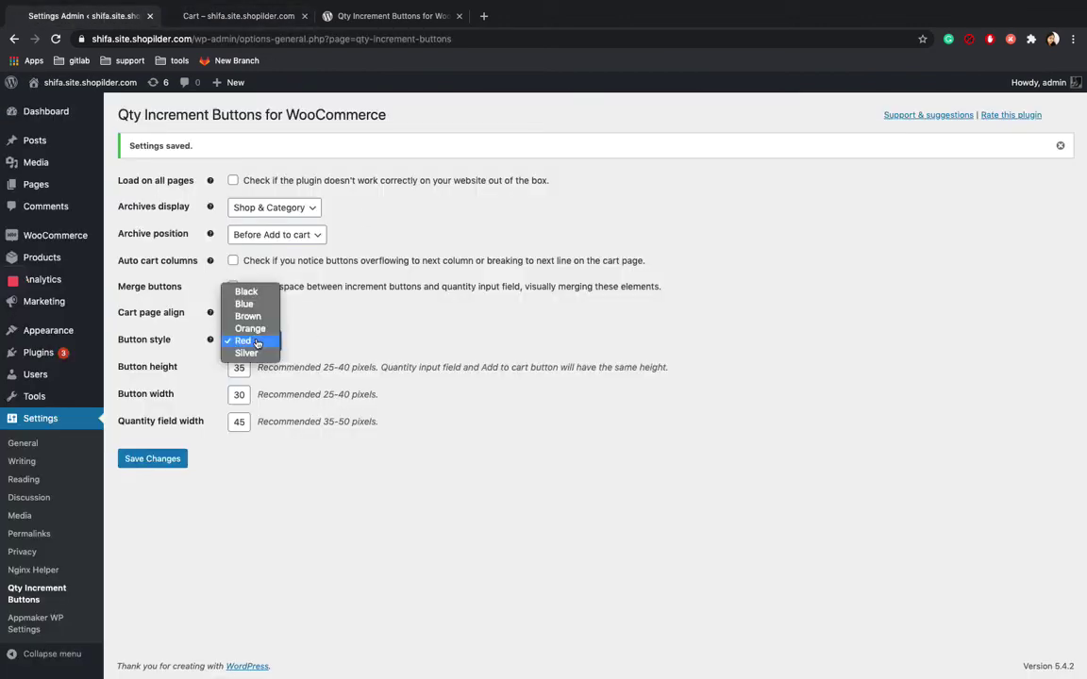
left_click(246, 353)
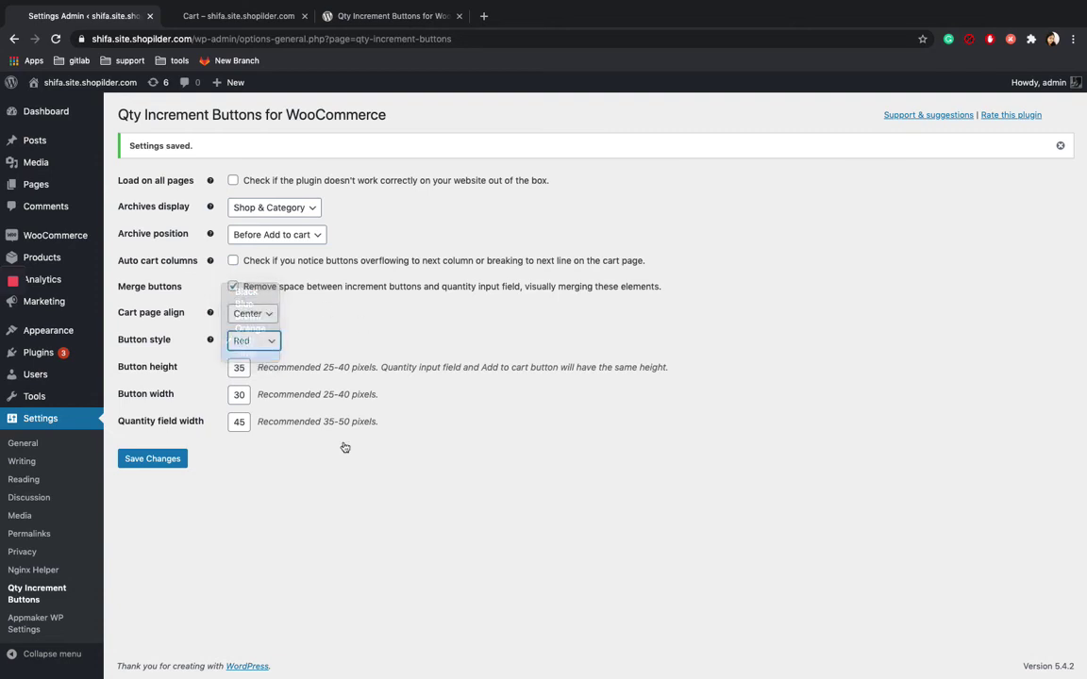
left_click(174, 459)
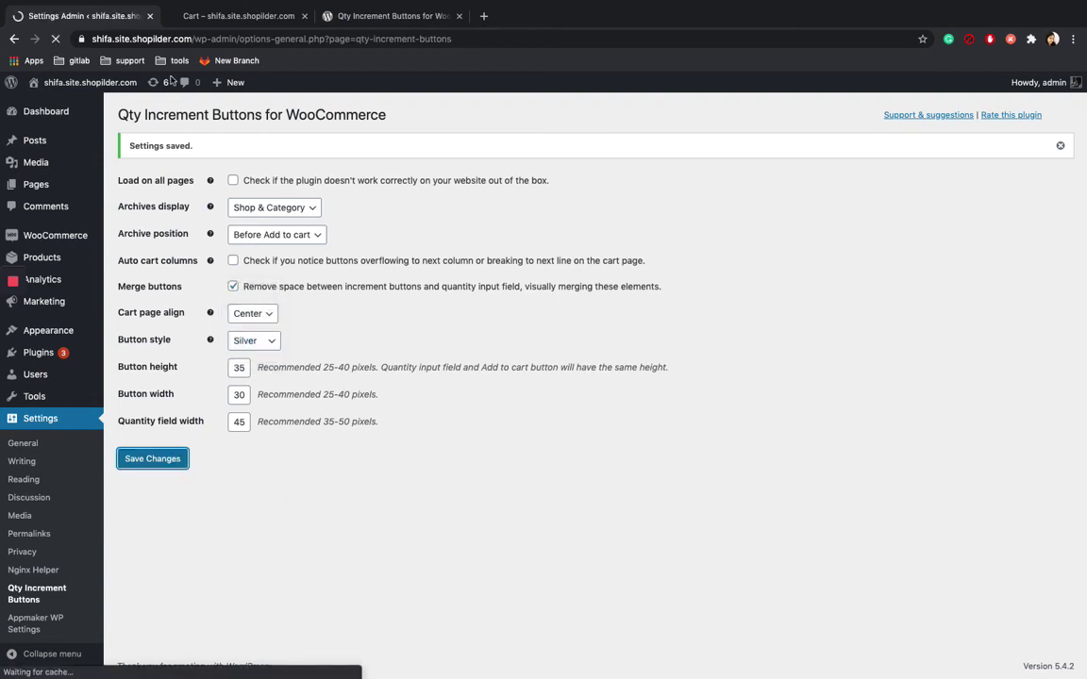
left_click(245, 16)
Browse the shop page to confirm the silver quantity buttons, briefly revisiting the settings tab
scroll(566, 188, "up", 3)
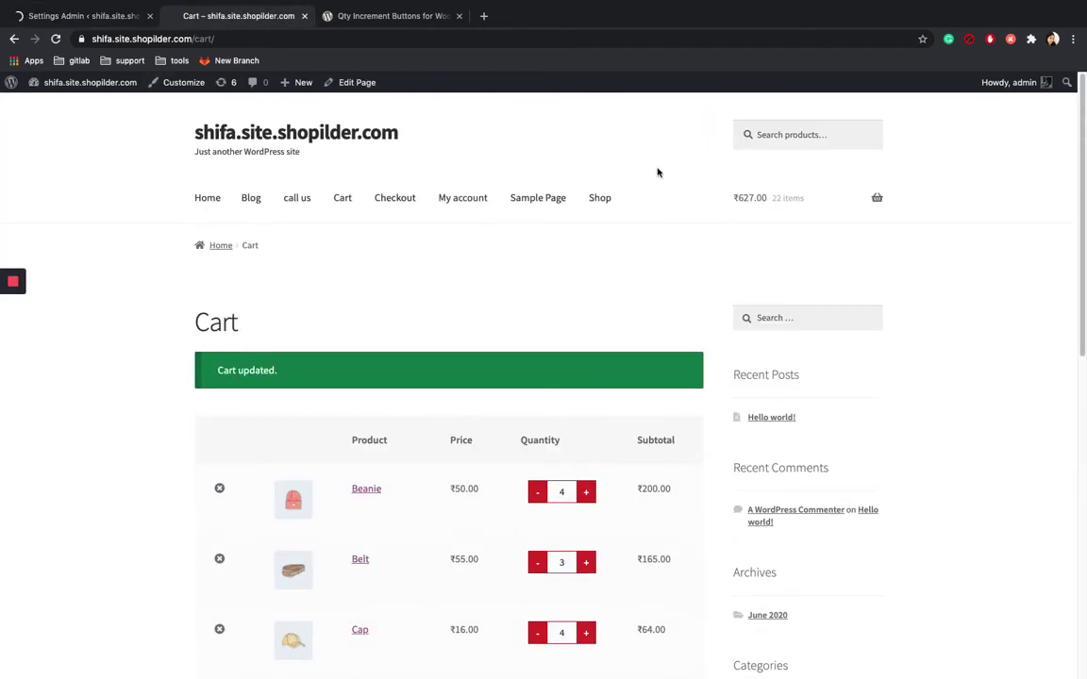
left_click(595, 200)
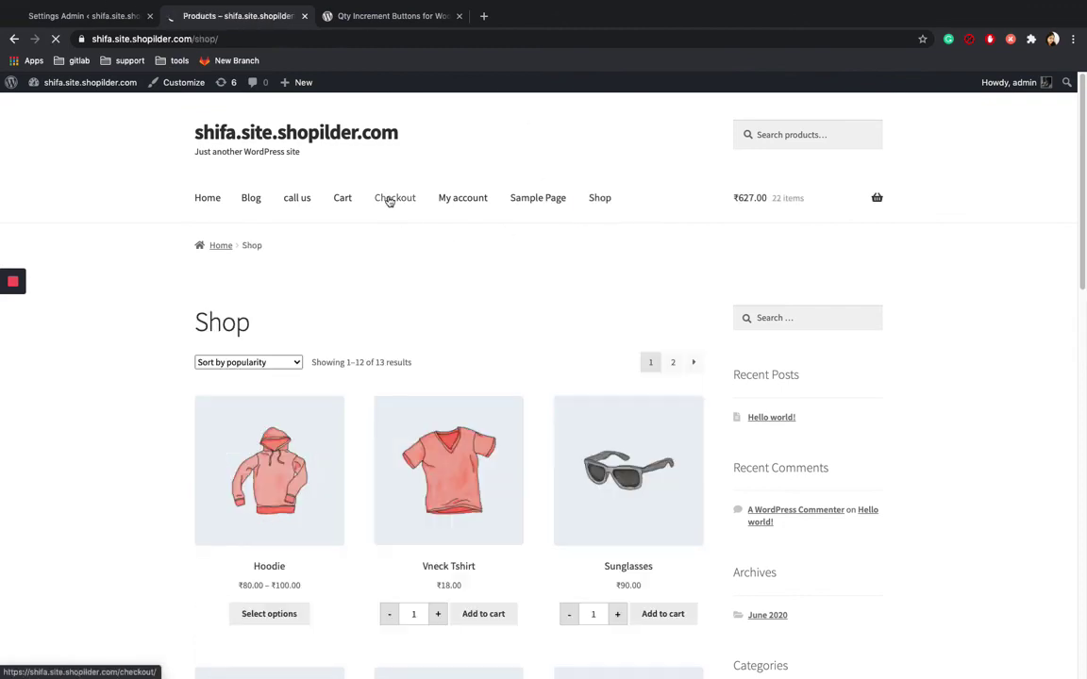
scroll(614, 375, "down", 1)
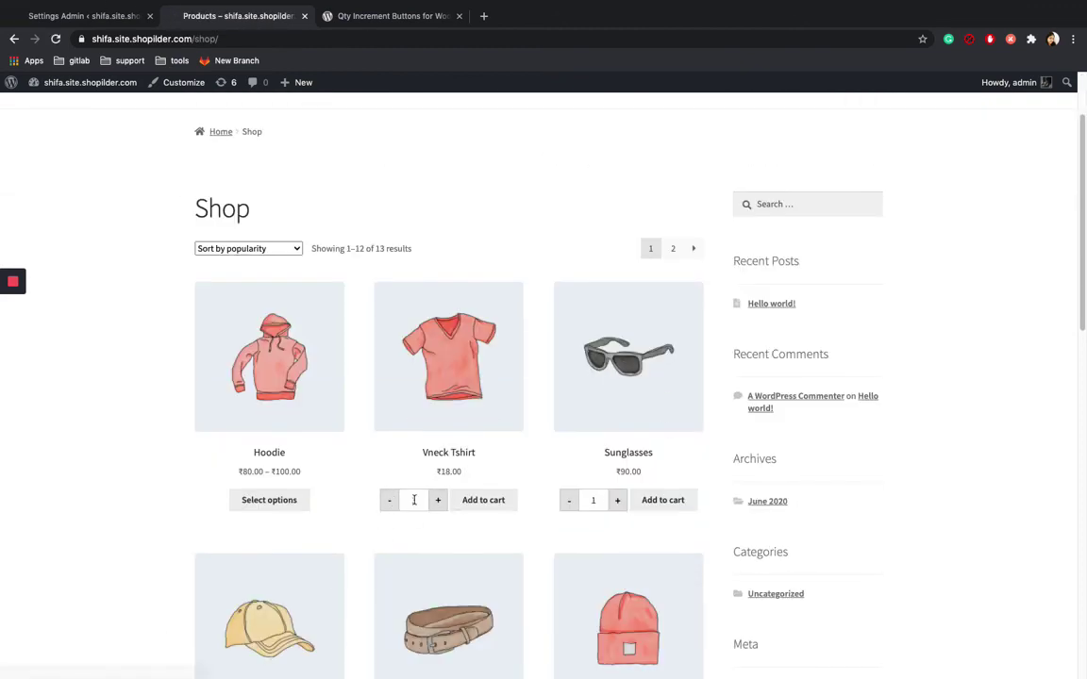
scroll(467, 500, "down", 3)
left_click(79, 21)
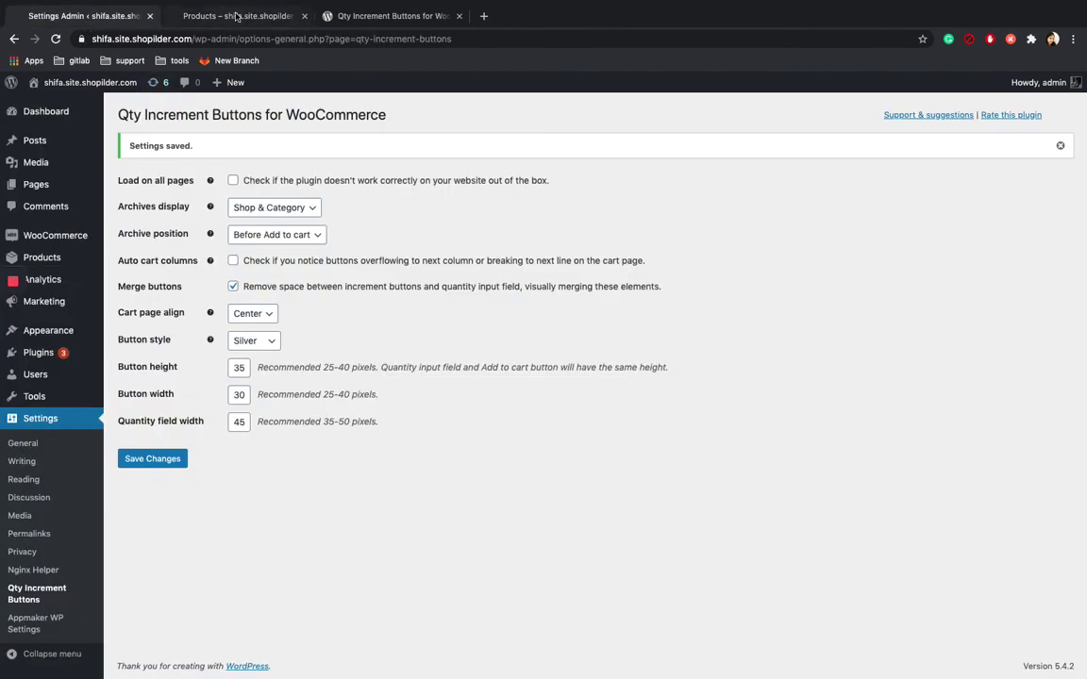
left_click(237, 16)
scroll(305, 239, "up", 3)
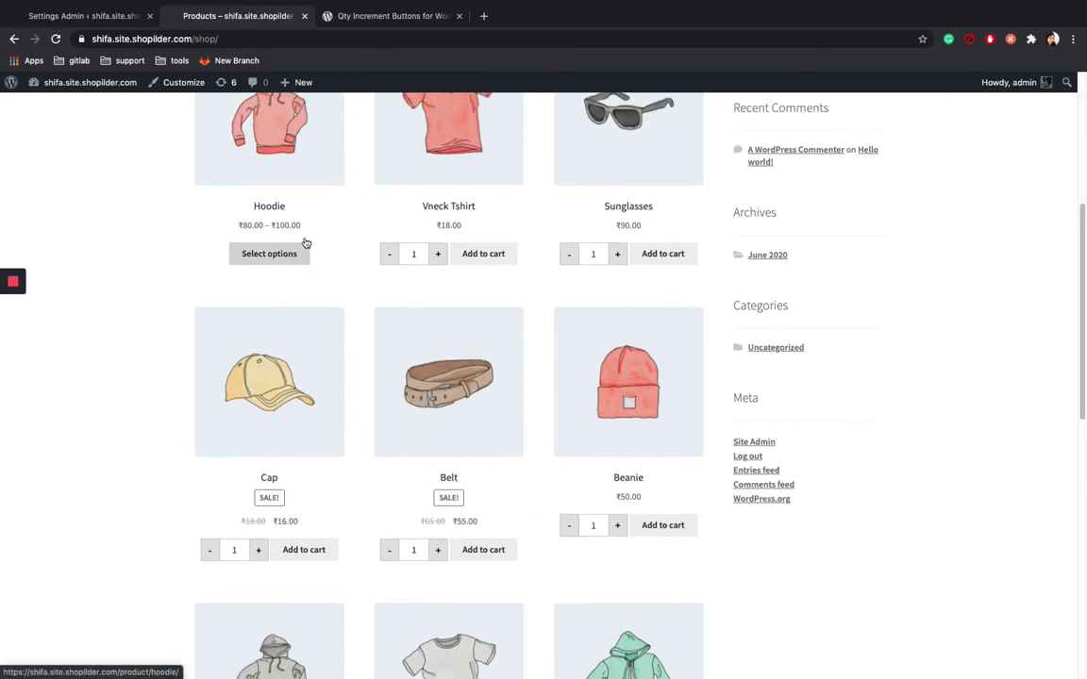
scroll(305, 243, "up", 2)
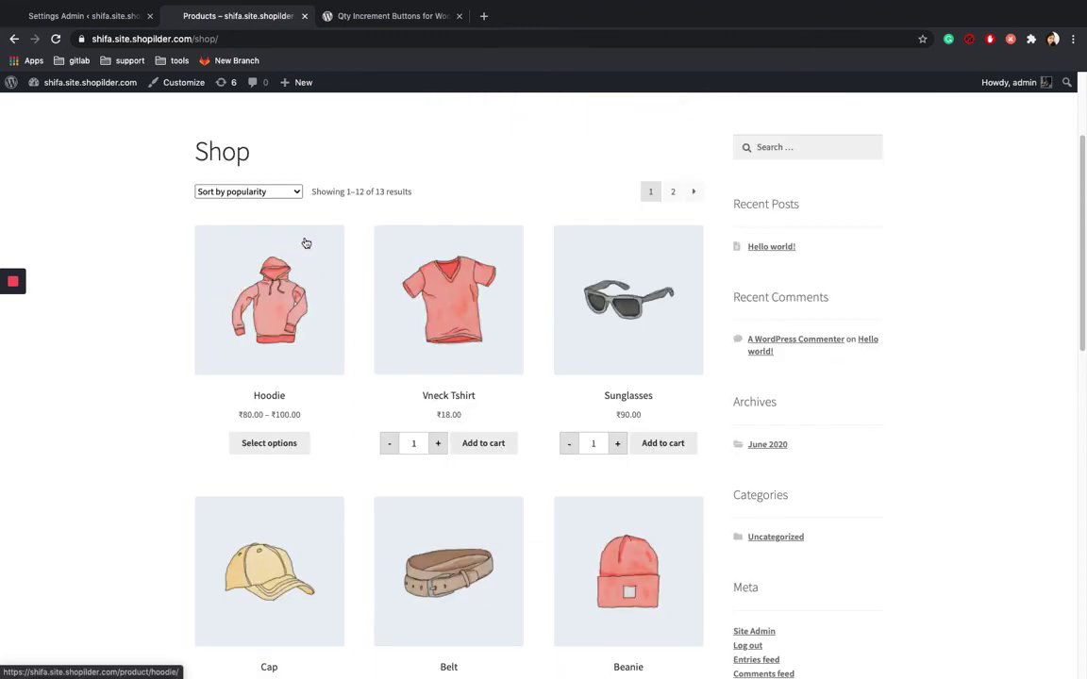
scroll(305, 242, "up", 1)
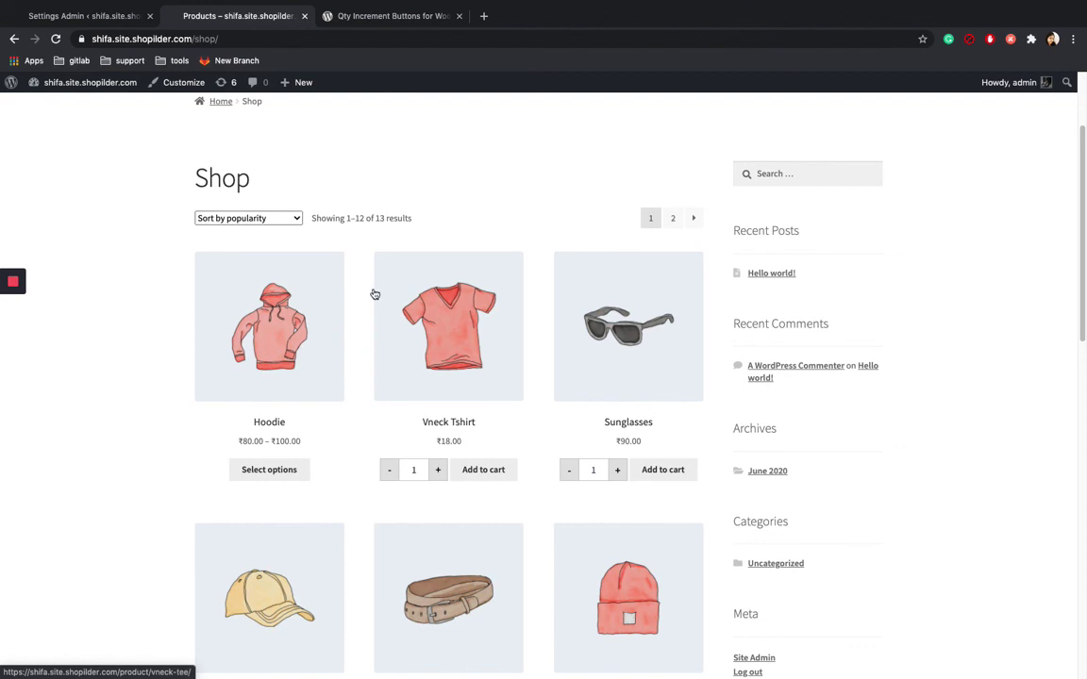
scroll(374, 295, "up", 3)
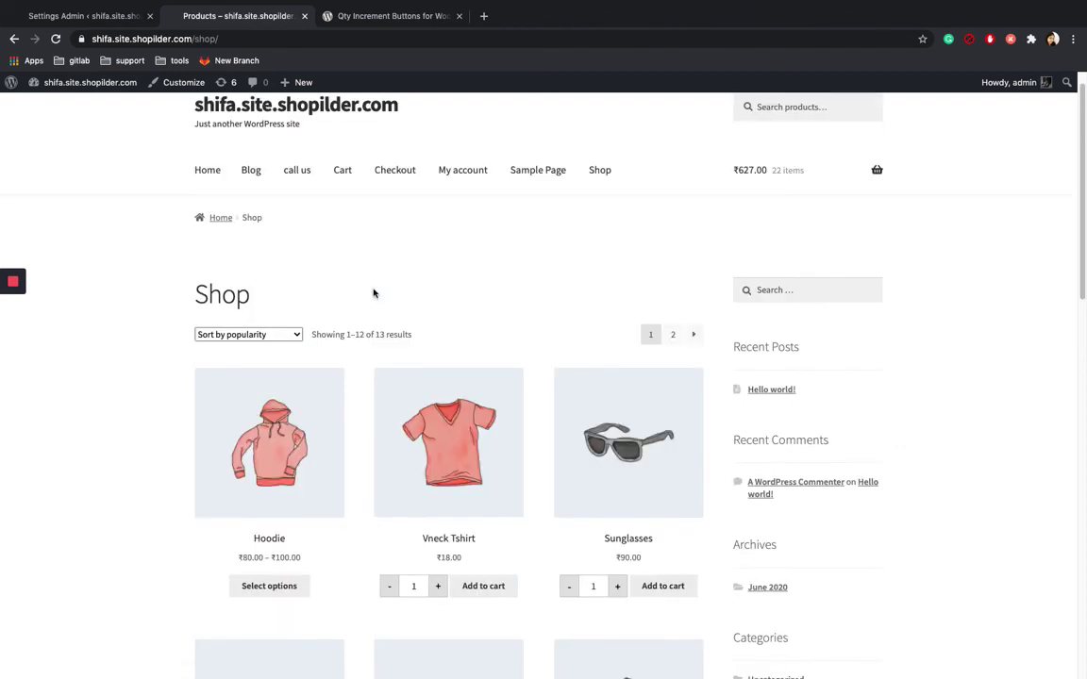